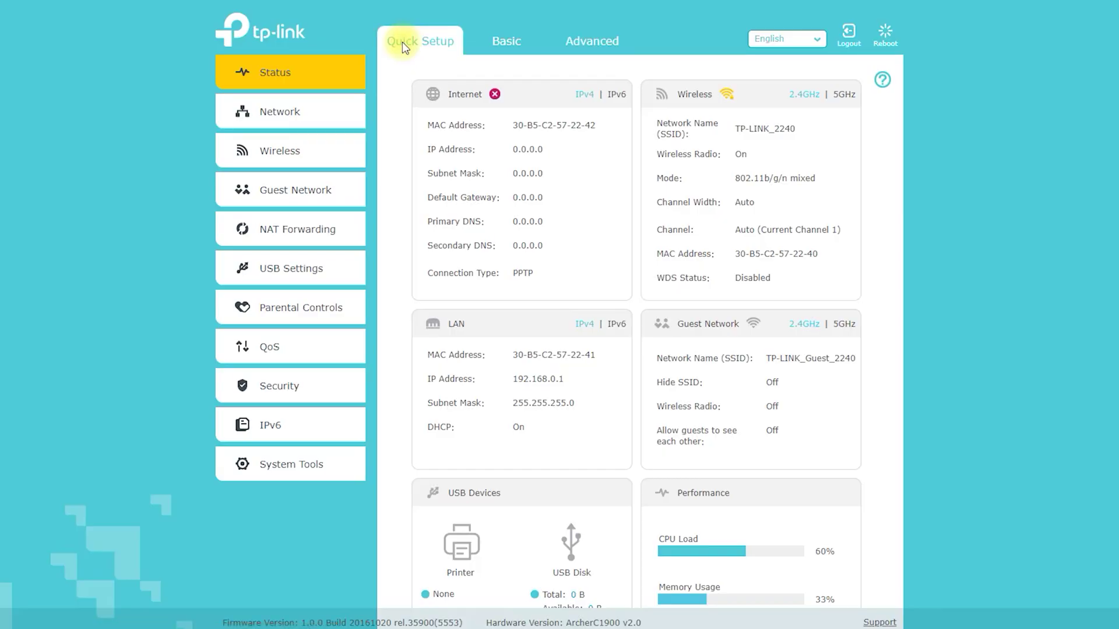
Start Quick Setup and keep the time zone at Pacific Time
click(402, 42)
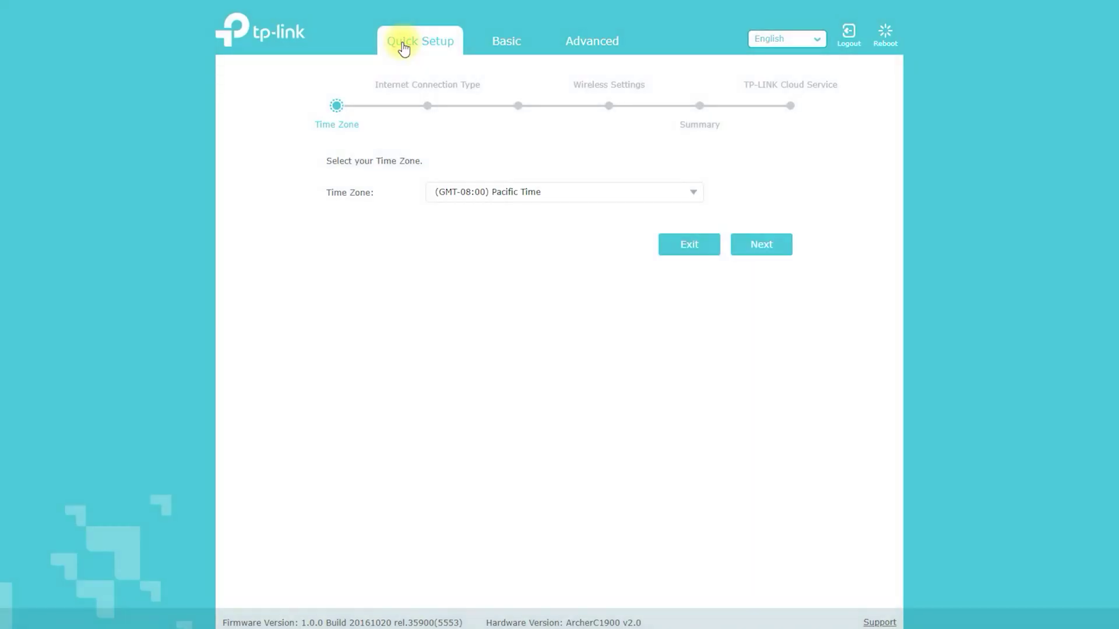
click(578, 192)
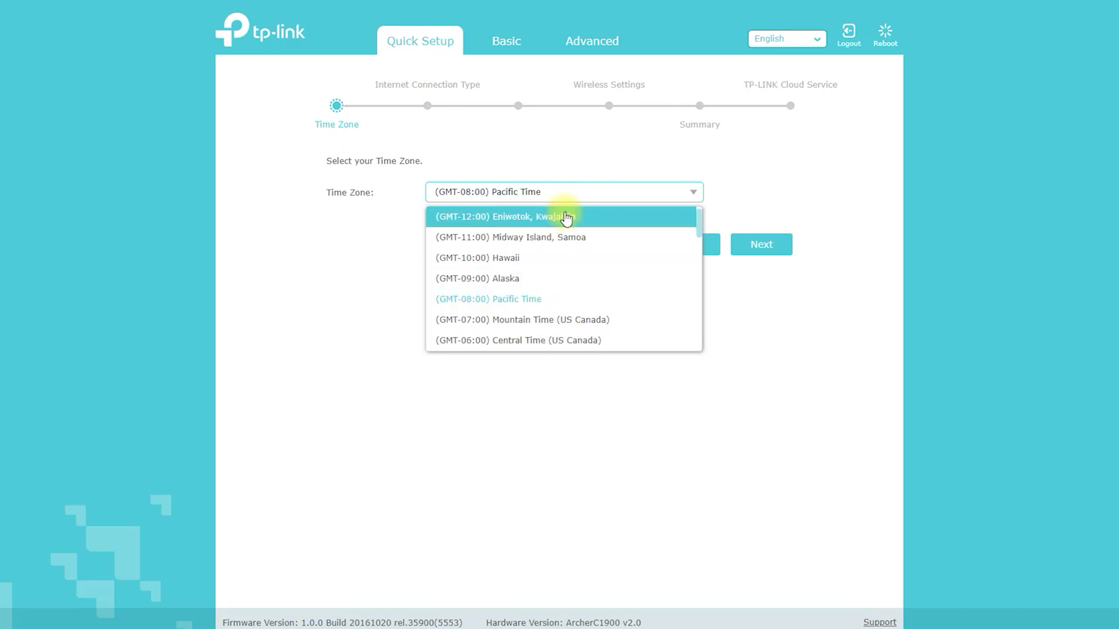
click(757, 407)
click(756, 251)
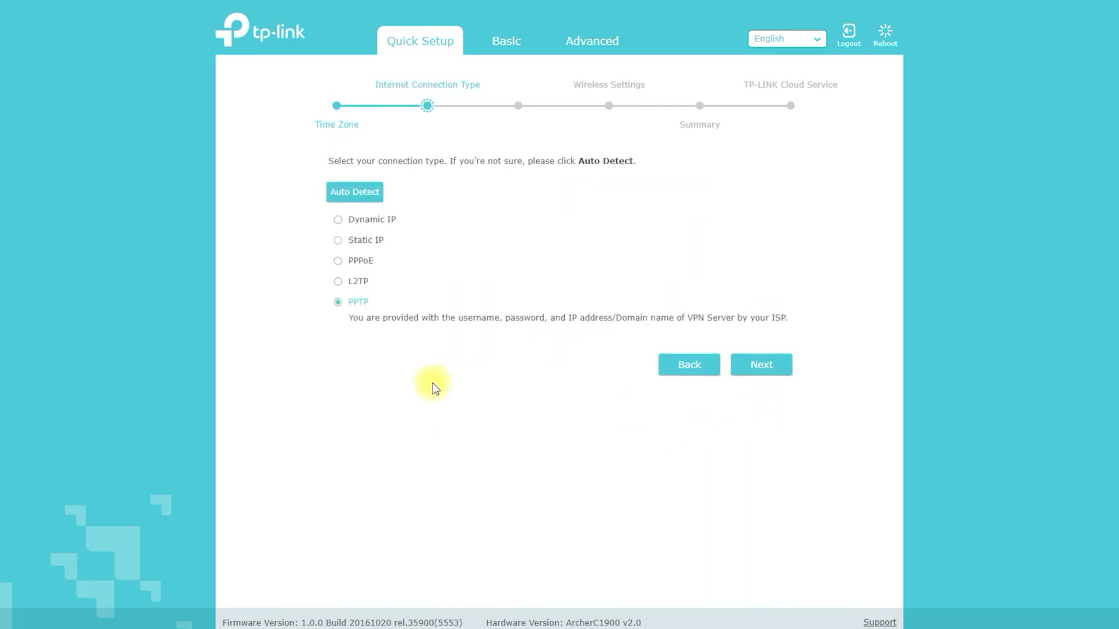
Review Static IP, PPPoE, L2TP and PPTP, then choose Dynamic IP as connection type
click(336, 221)
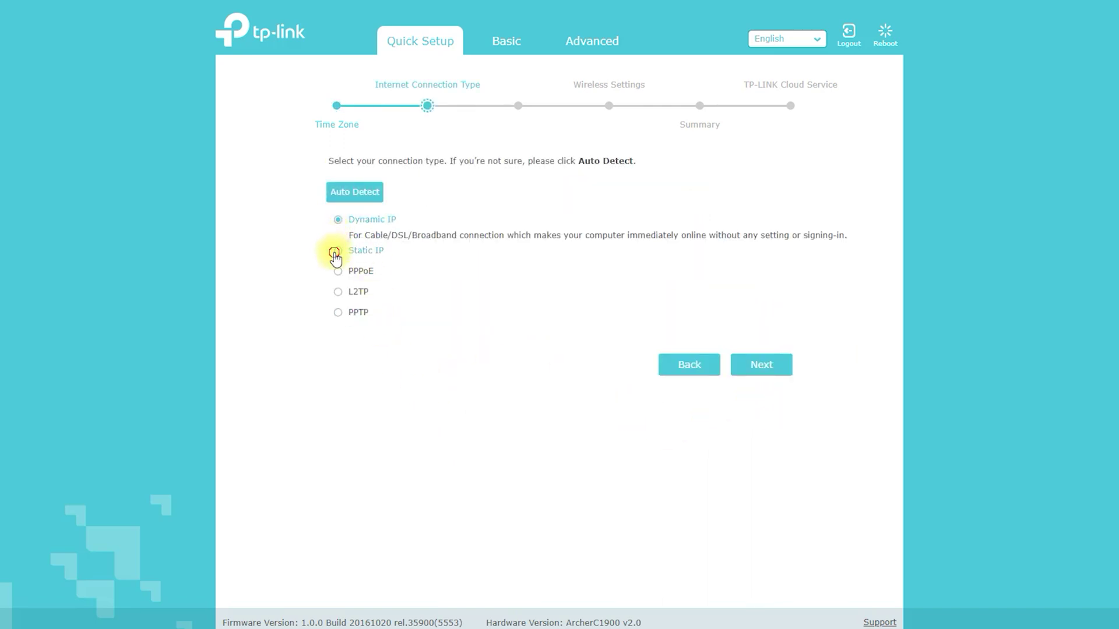
click(334, 253)
click(335, 272)
click(337, 295)
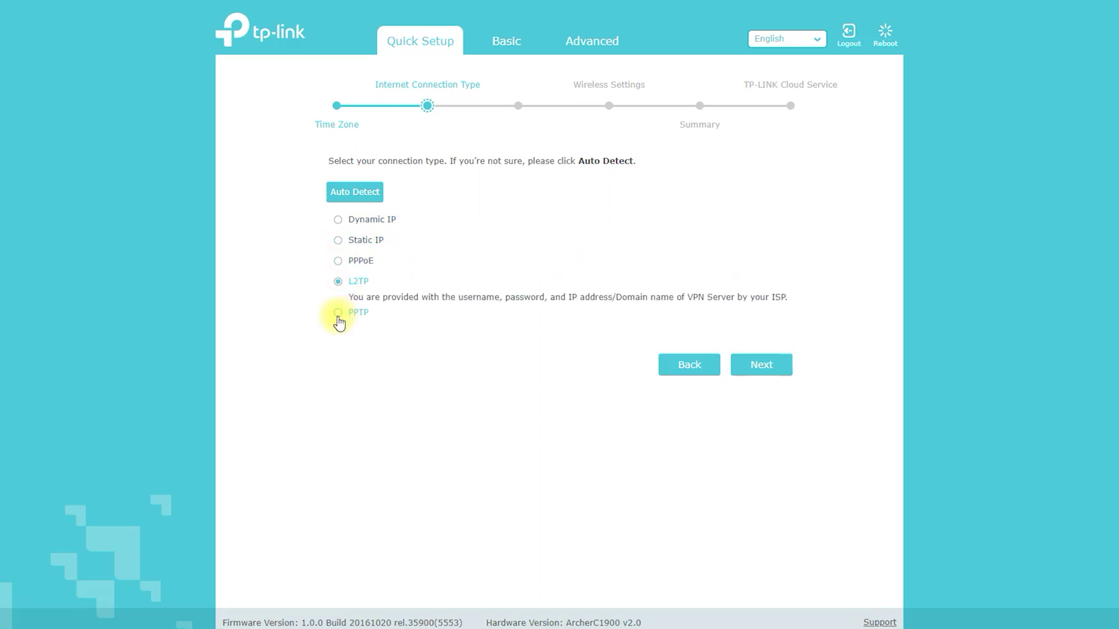
click(337, 316)
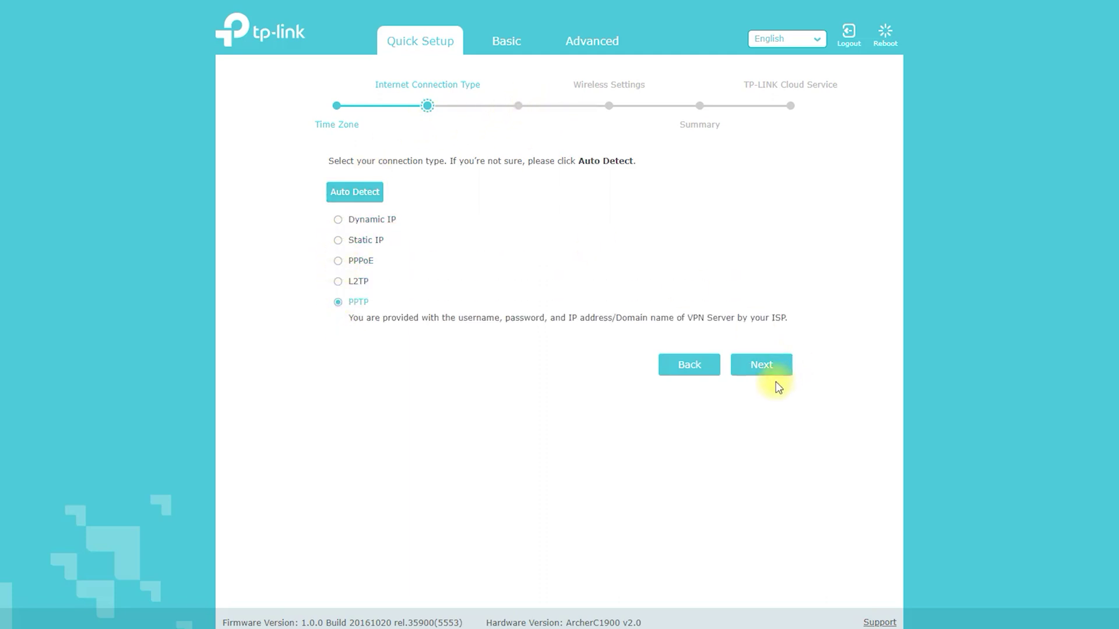
click(338, 224)
click(754, 370)
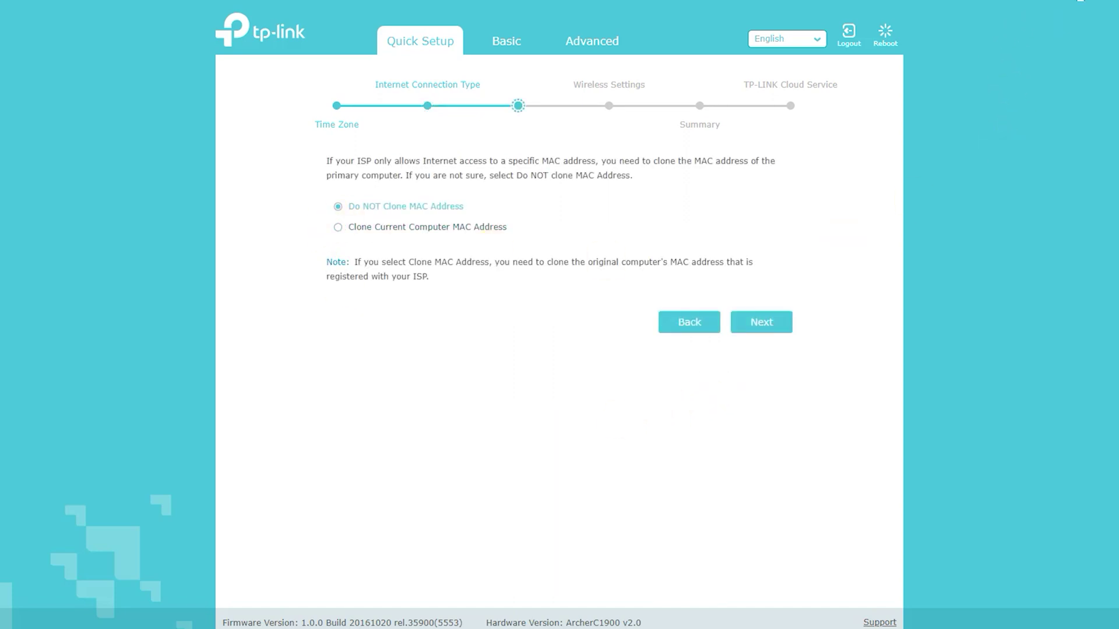
Keep Do NOT Clone MAC Address and unchanged wireless settings, save Quick Setup, and go to Basic
mouse_move(462, 216)
mouse_down()
mouse_move(381, 186)
mouse_move(330, 217)
mouse_up()
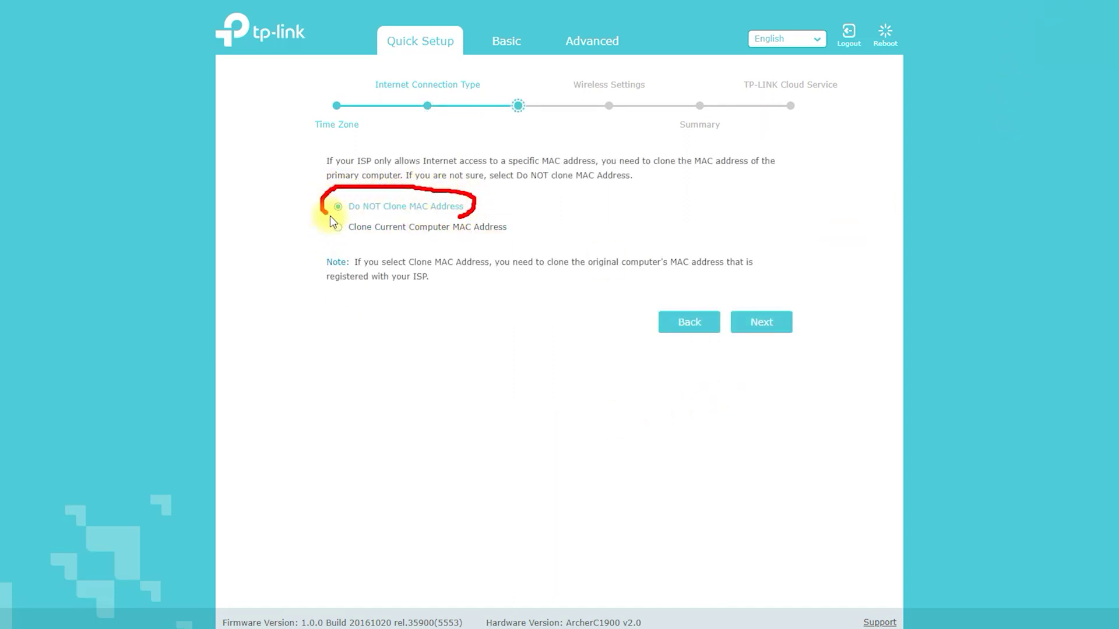
mouse_move(461, 216)
mouse_down()
mouse_move(480, 248)
mouse_move(350, 220)
mouse_move(332, 244)
mouse_move(448, 249)
mouse_up()
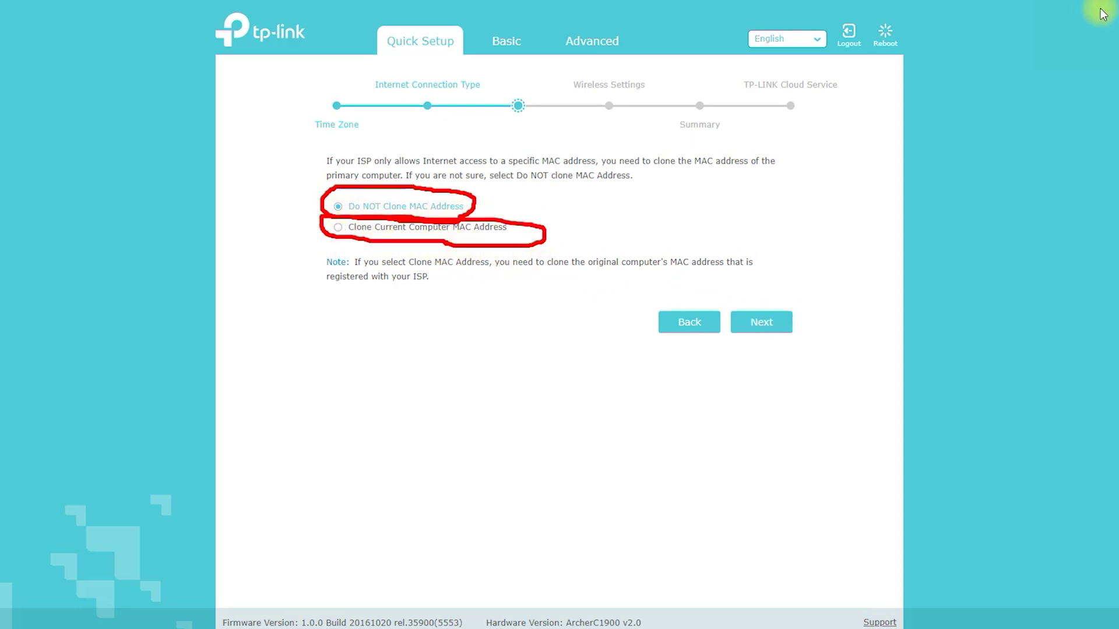
click(759, 322)
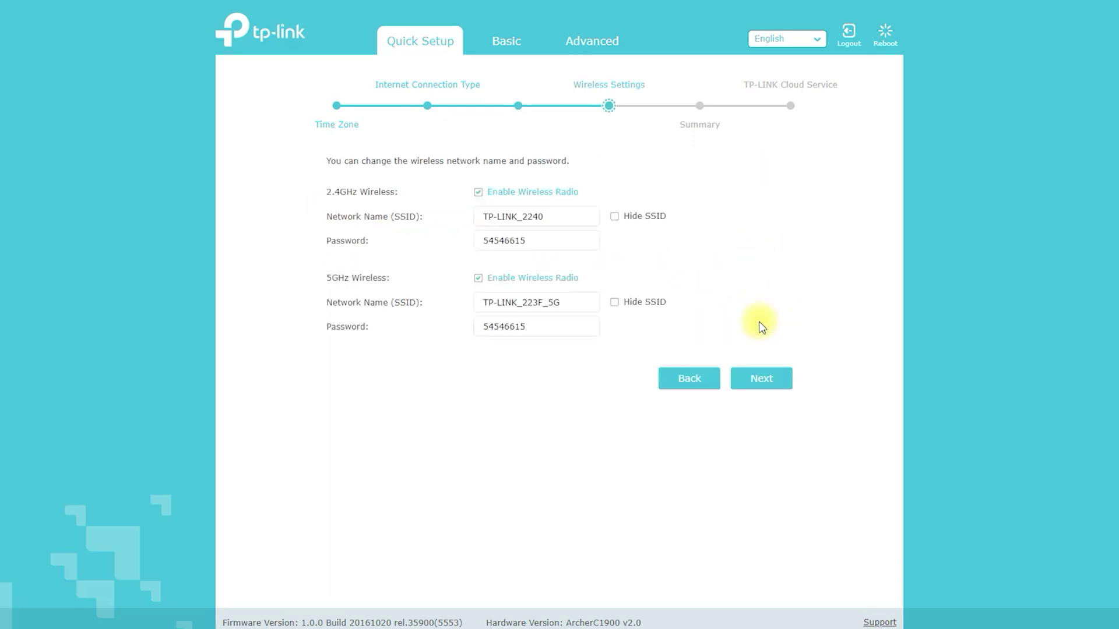
click(768, 380)
click(759, 440)
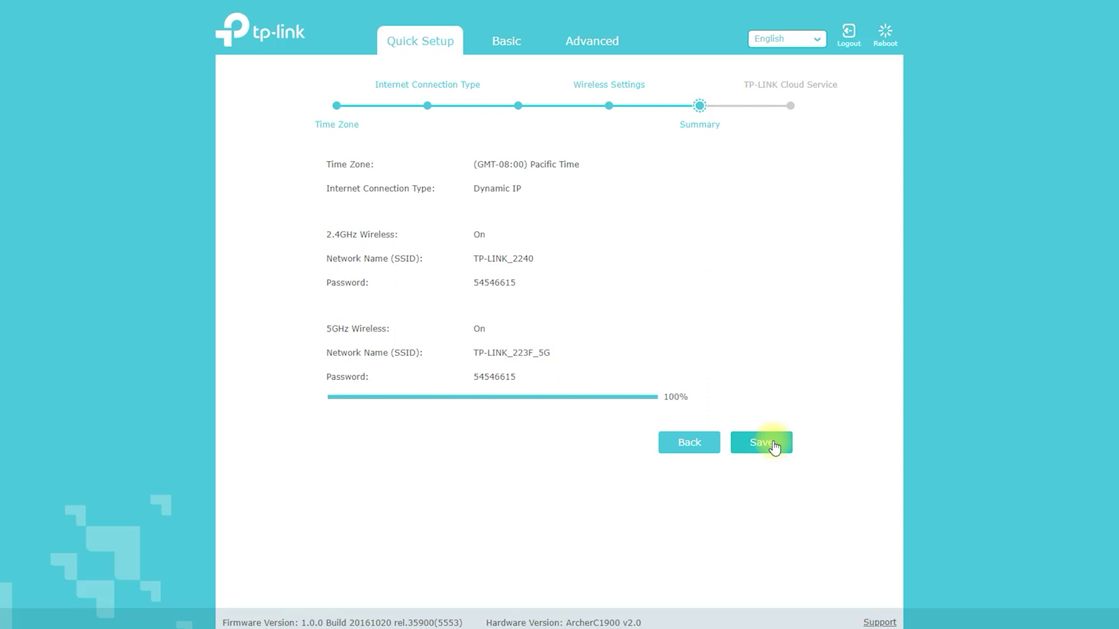
click(494, 45)
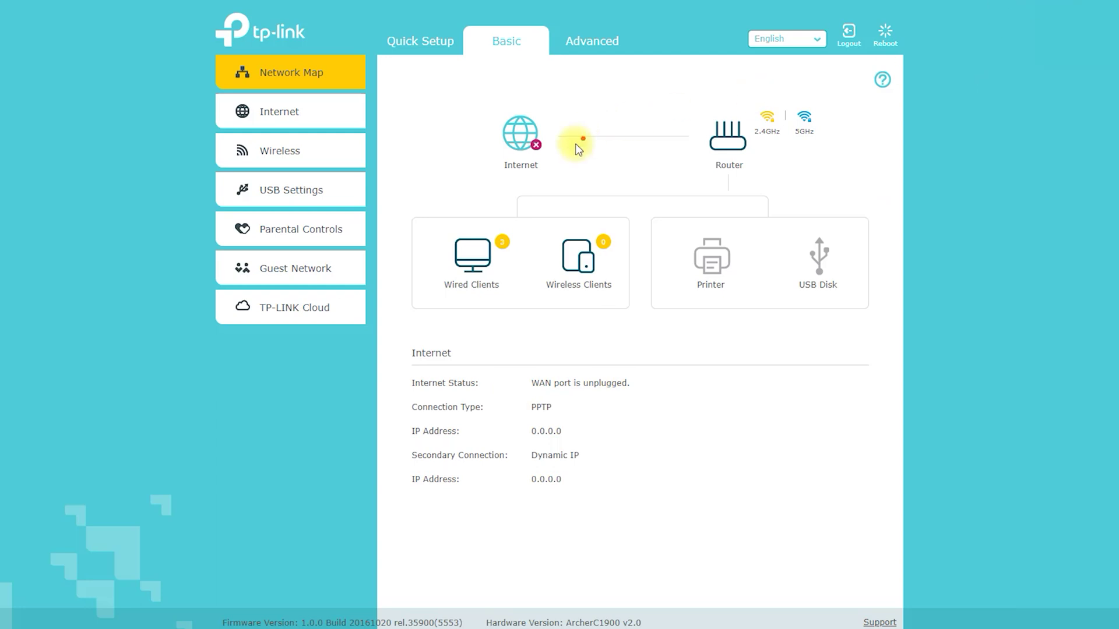
Annotate the Network Map's Internet, Router, wired and wireless clients, Printer and USB Disk icons
mouse_move(554, 173)
mouse_down()
mouse_move(590, 142)
mouse_move(699, 137)
mouse_move(674, 118)
mouse_move(682, 154)
mouse_move(671, 157)
mouse_up()
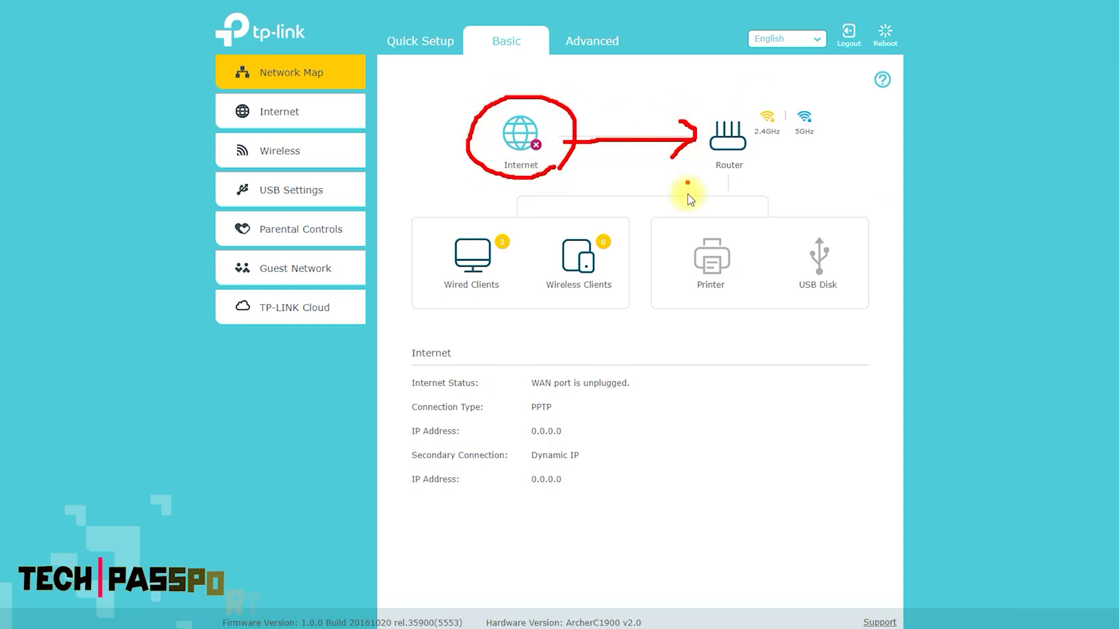
drag(492, 301, 520, 234)
drag(448, 317, 484, 315)
mouse_move(577, 307)
mouse_down()
mouse_move(592, 307)
mouse_move(632, 259)
mouse_up()
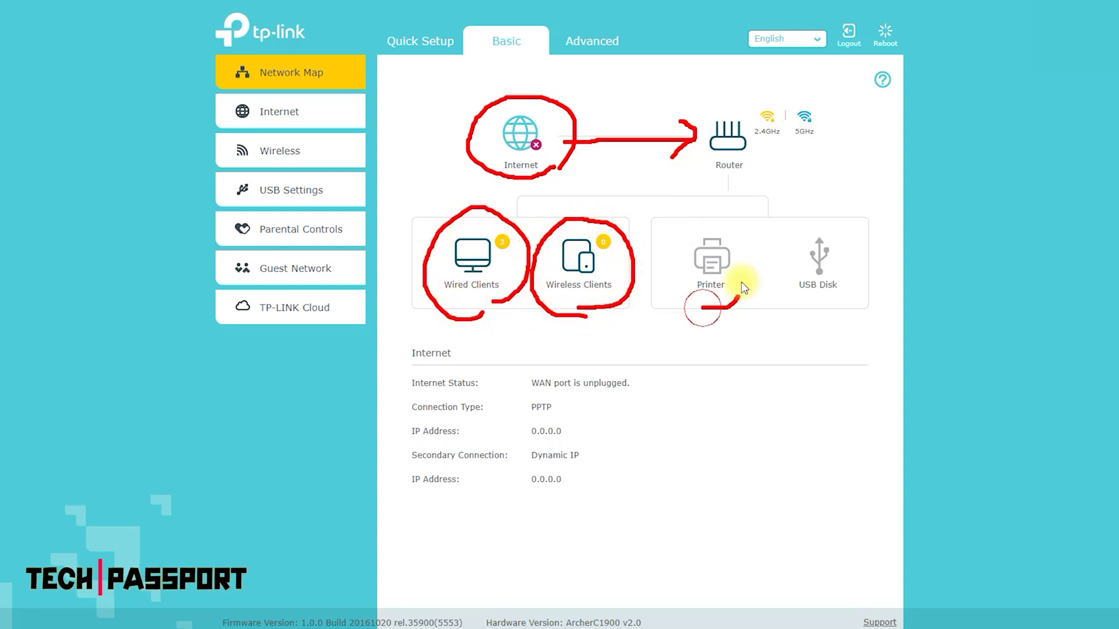
drag(744, 287, 673, 284)
mouse_move(796, 308)
mouse_down()
mouse_move(861, 225)
mouse_move(814, 312)
mouse_up()
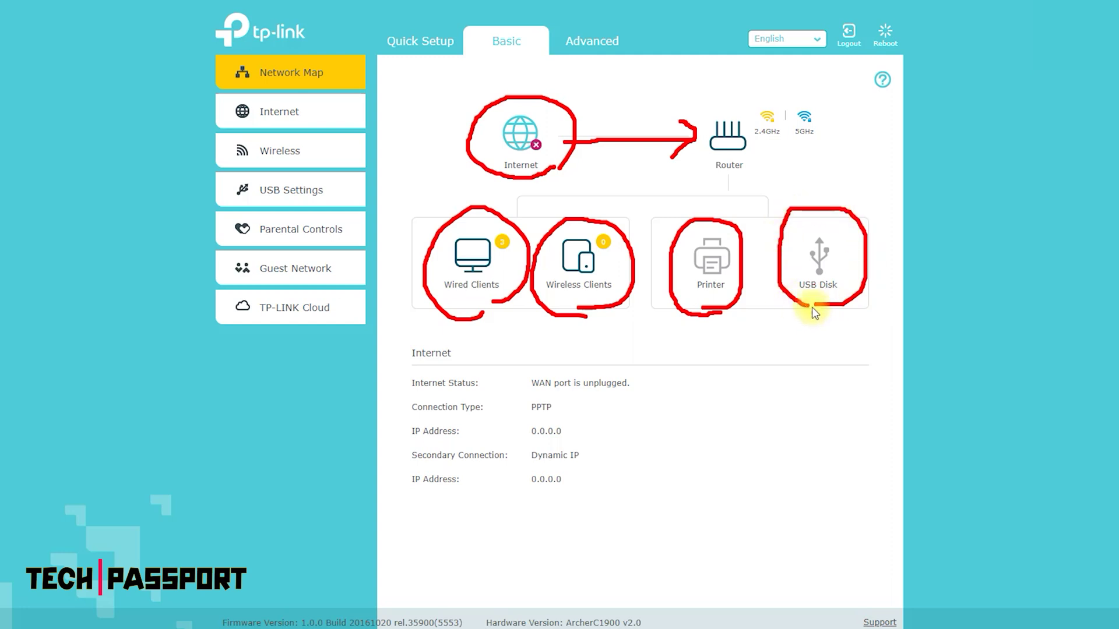
key(Escape)
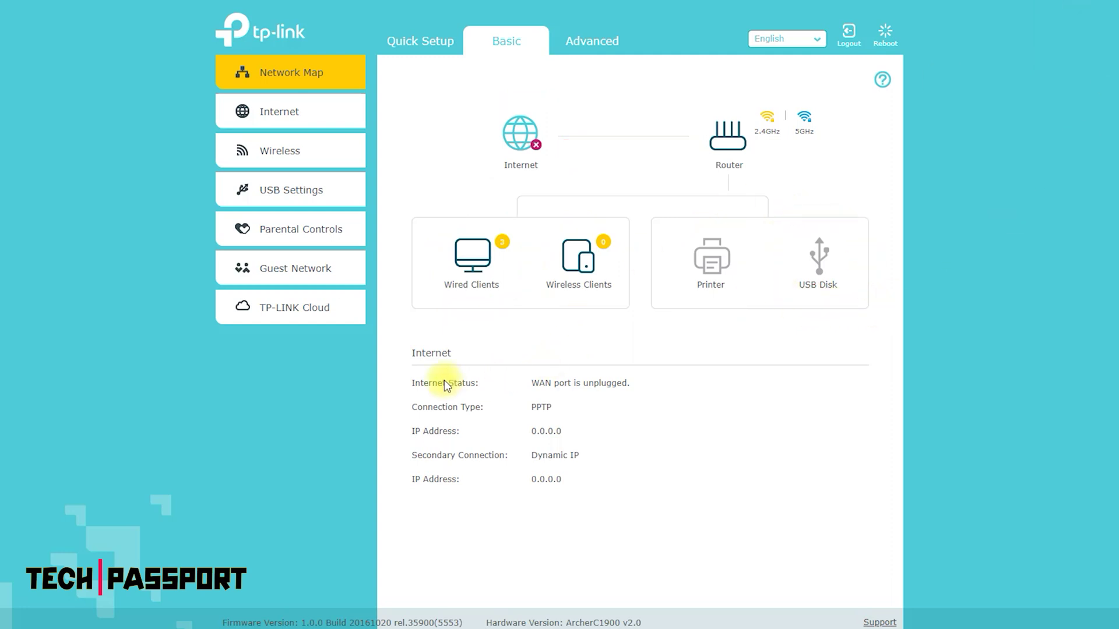
On the Internet page, try Static IP, Dynamic IP, PPPoE and BigPond Cable, then reselect PPTP
click(292, 110)
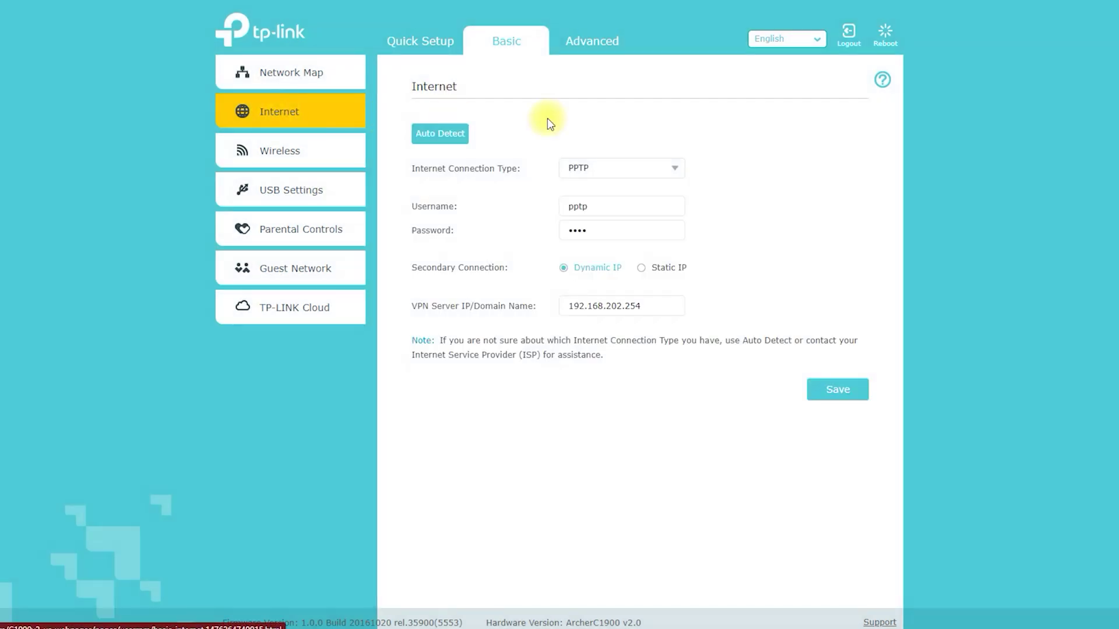
click(648, 167)
click(648, 185)
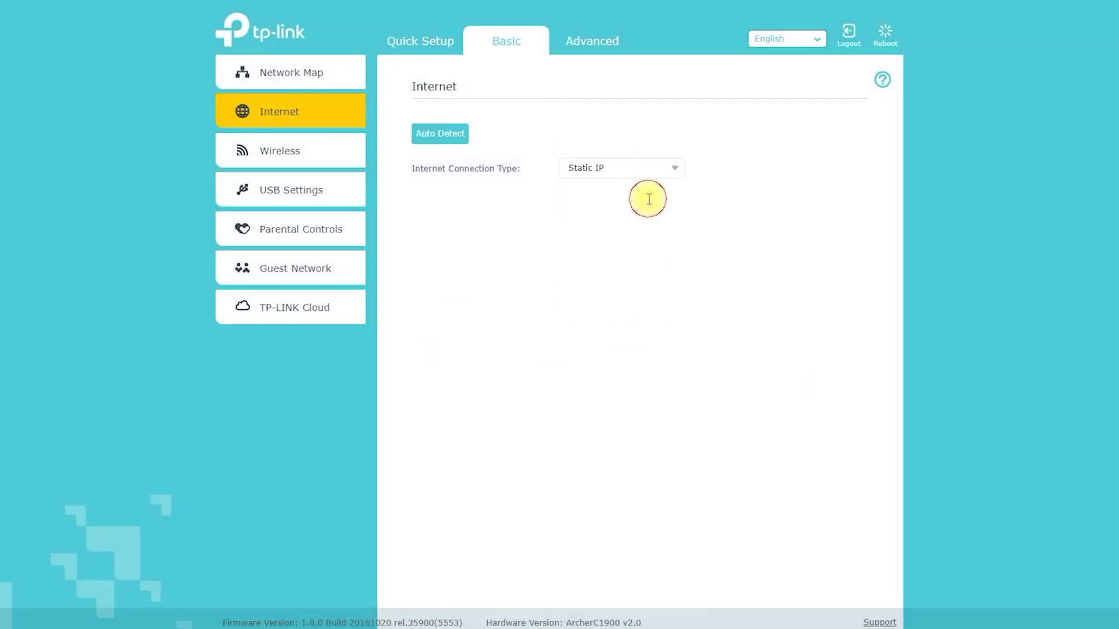
click(647, 169)
click(640, 213)
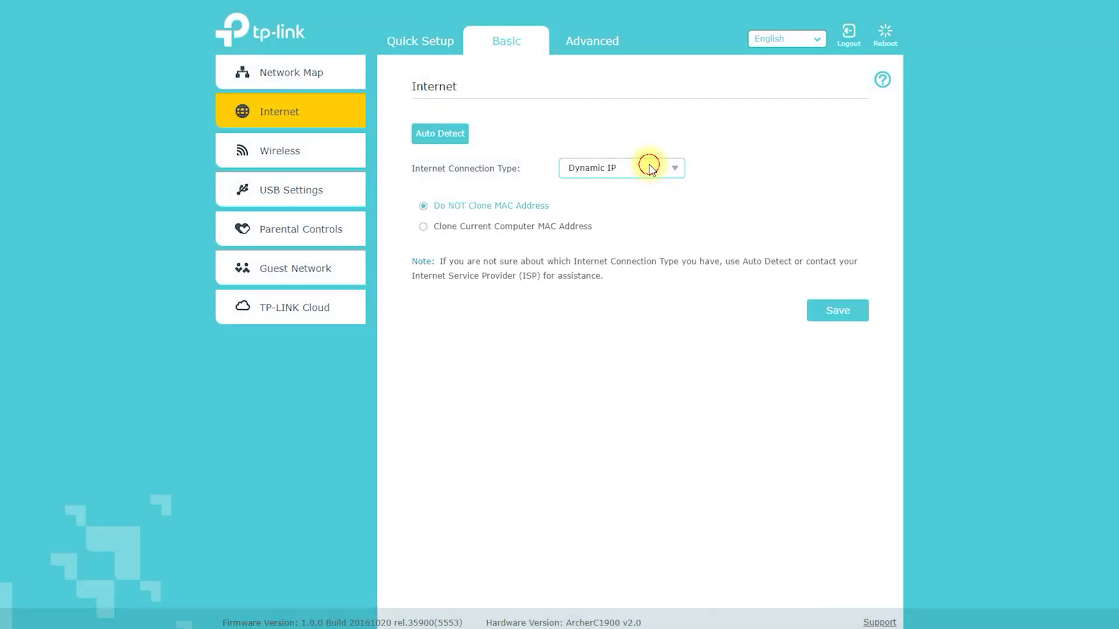
click(648, 168)
click(632, 233)
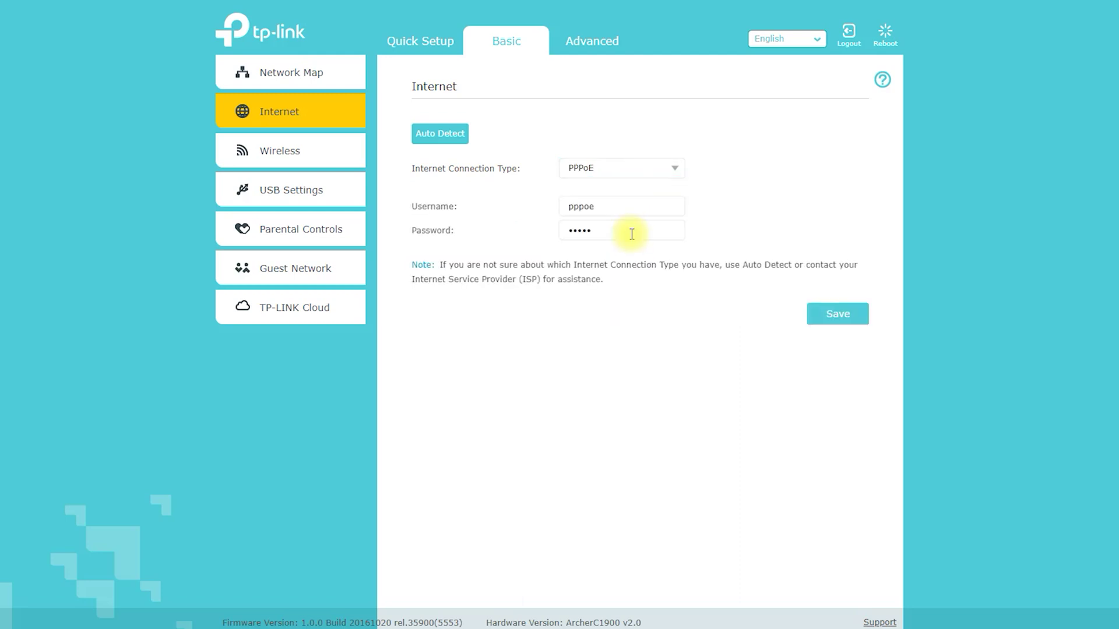
click(641, 165)
click(629, 256)
click(643, 166)
click(583, 296)
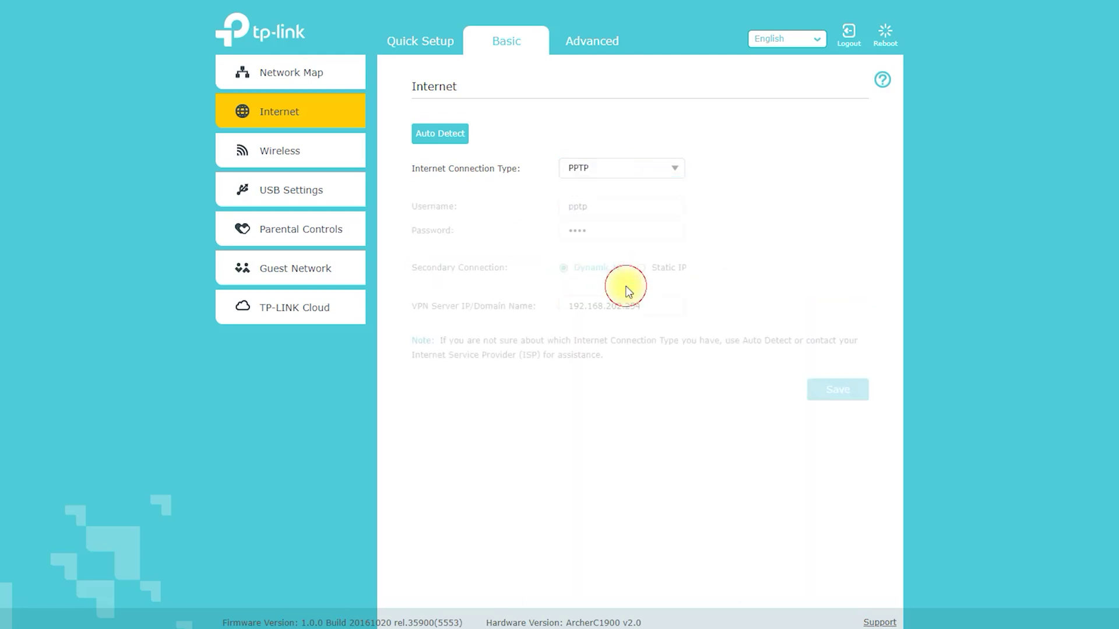
click(286, 153)
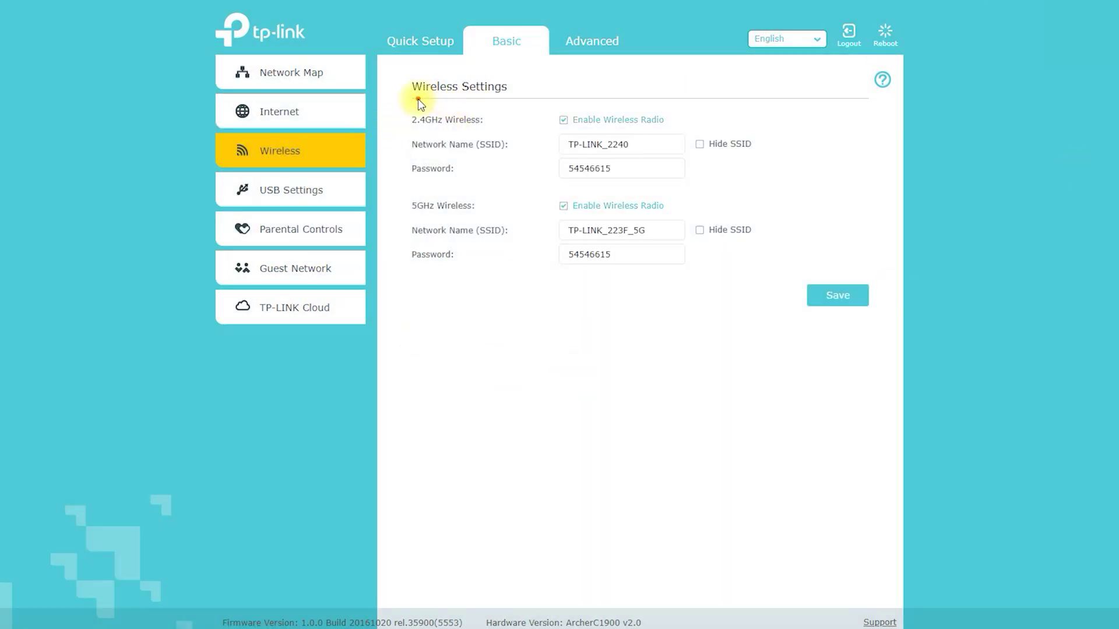
Underline the Wireless Settings heading, the 2.4GHz Wireless label and the 5GHz Password label
drag(414, 99, 533, 97)
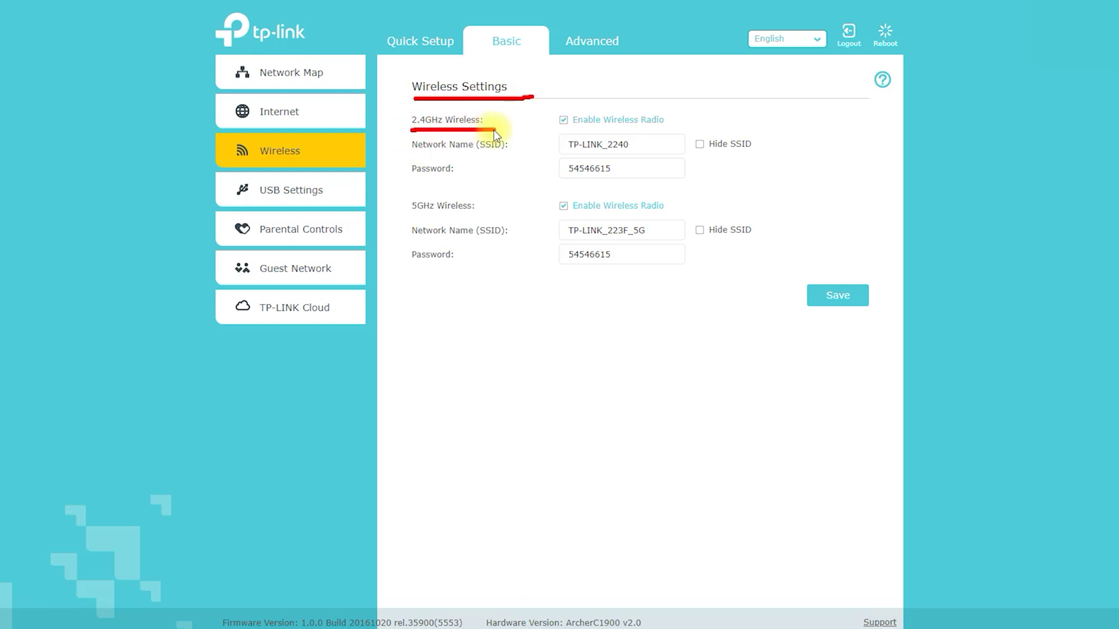
drag(494, 130, 495, 129)
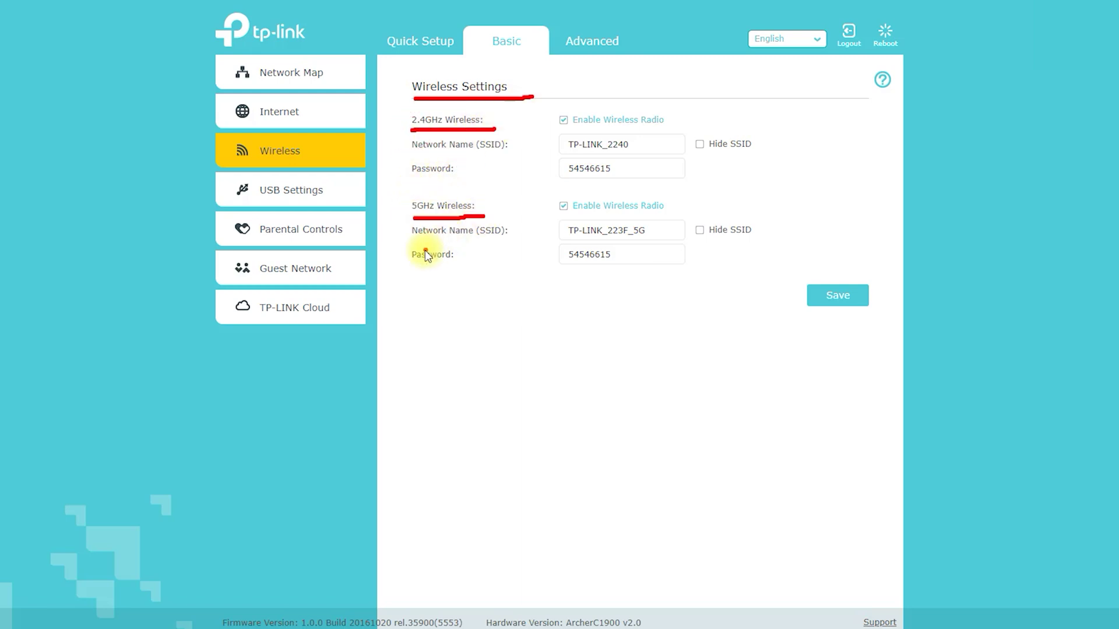
drag(412, 270, 466, 267)
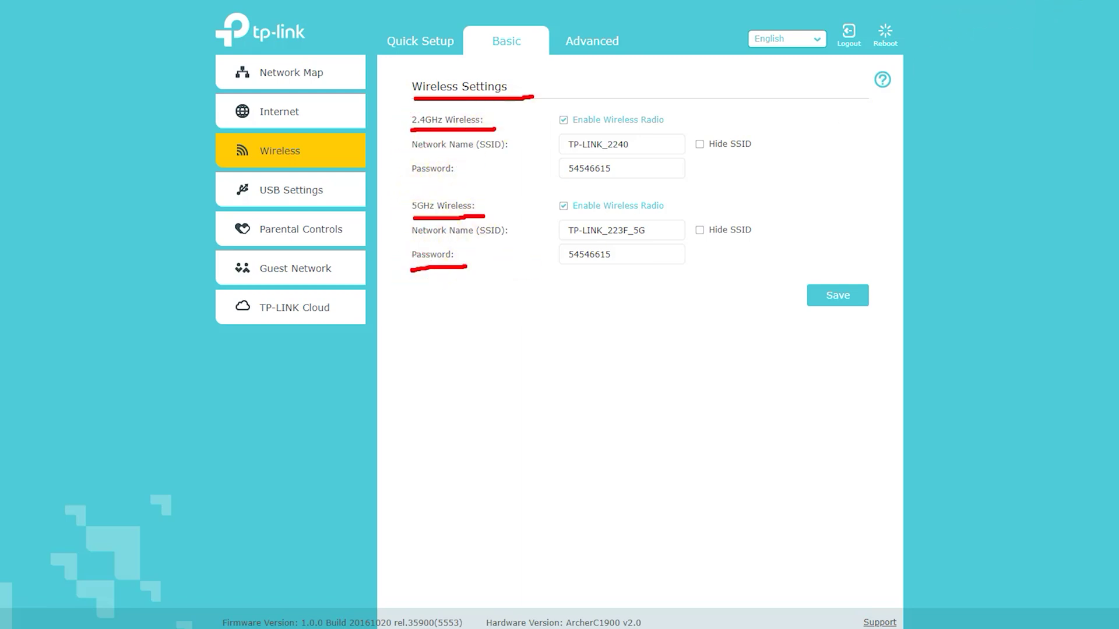
key(e)
Open USB Sharing Access and underline the Device Settings heading and Enable Authentication option
click(299, 195)
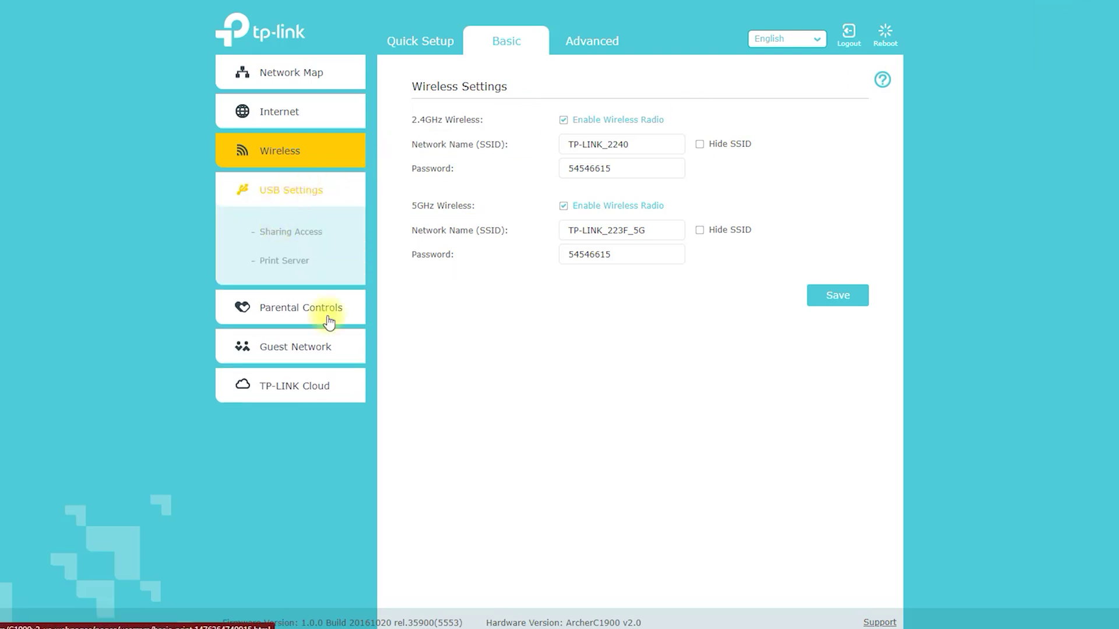
click(300, 236)
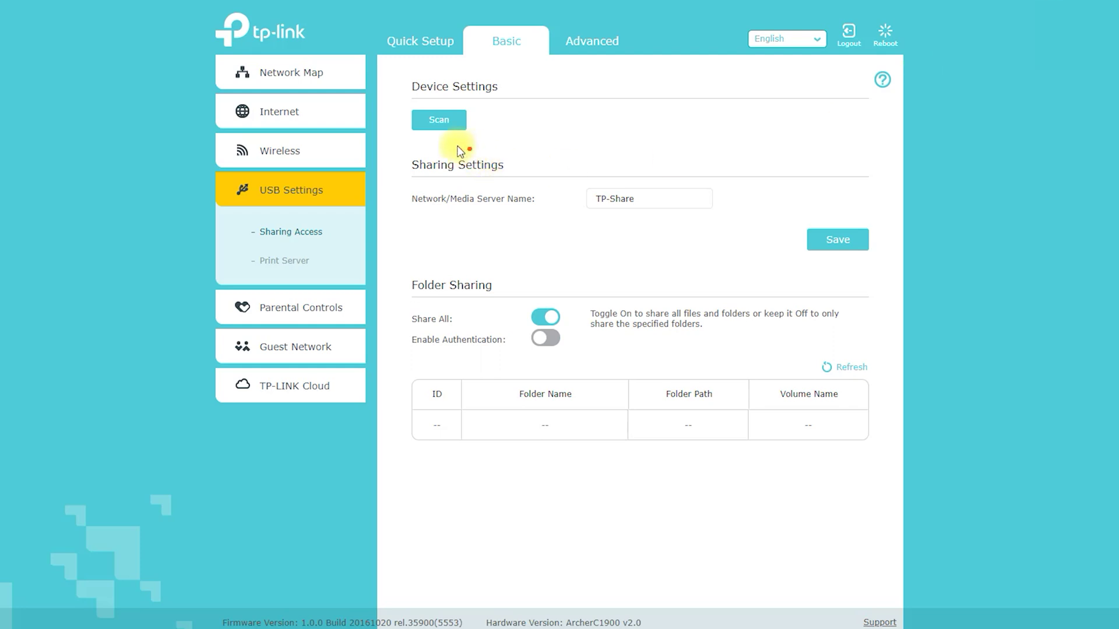
drag(415, 99, 505, 98)
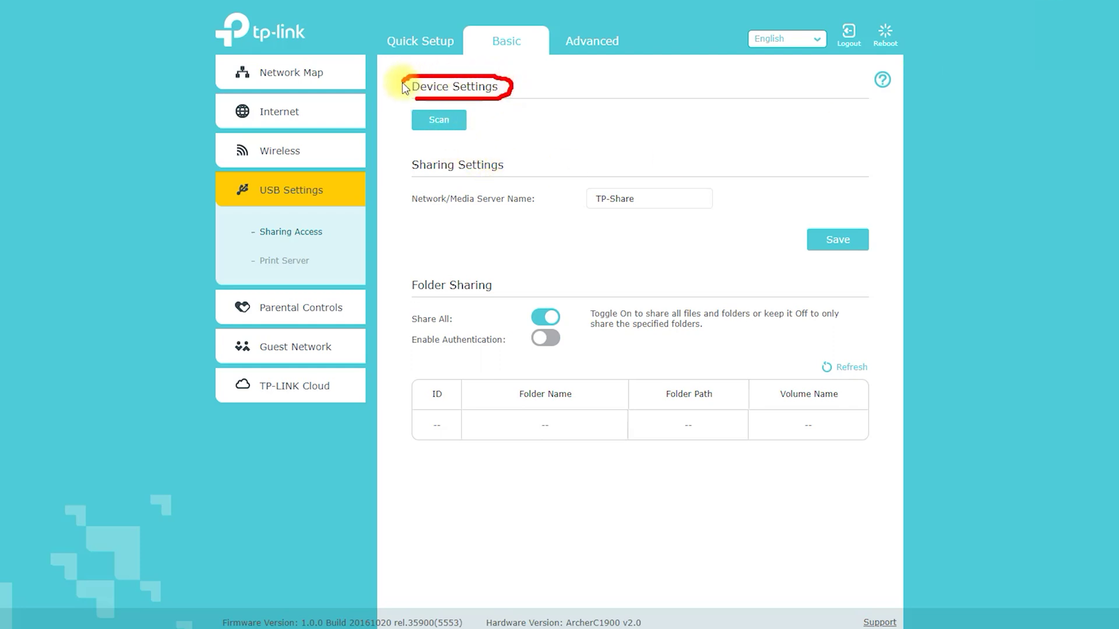
drag(418, 360, 555, 359)
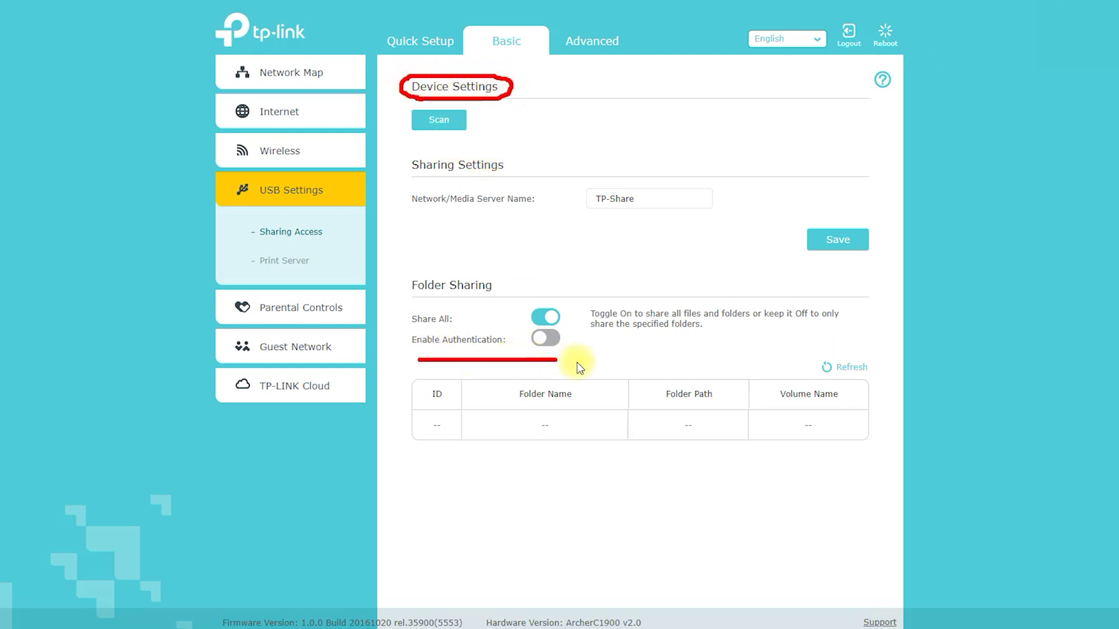
key(Escape)
Show the Print Server page with its heading circled, then move to Parental Controls
click(267, 262)
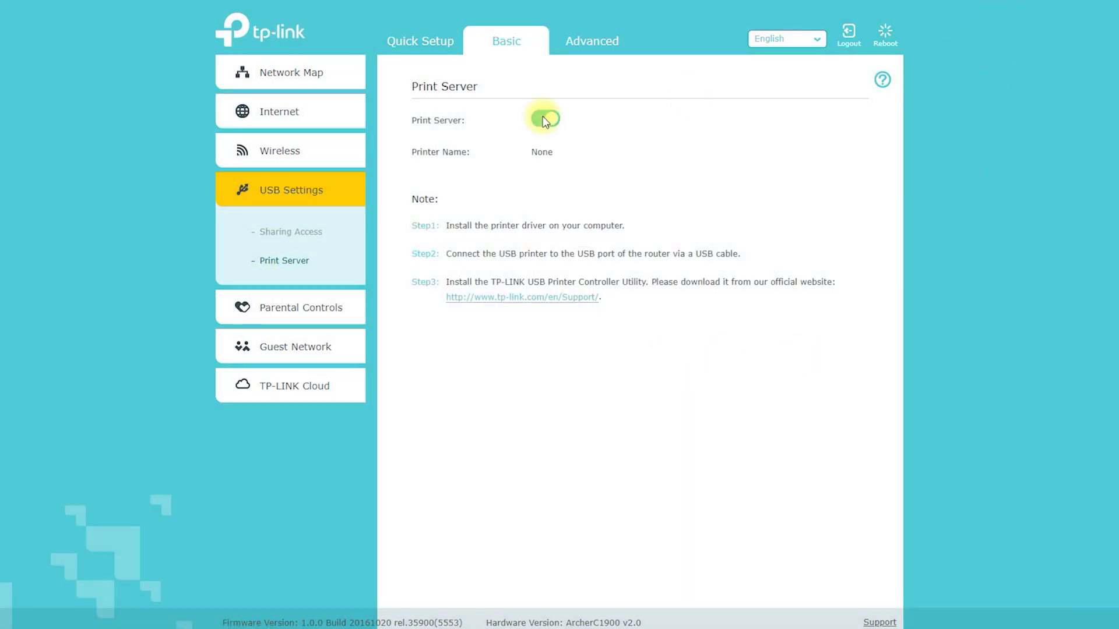
mouse_move(403, 98)
mouse_down()
mouse_move(505, 103)
mouse_move(431, 77)
mouse_move(402, 92)
mouse_move(408, 99)
mouse_up()
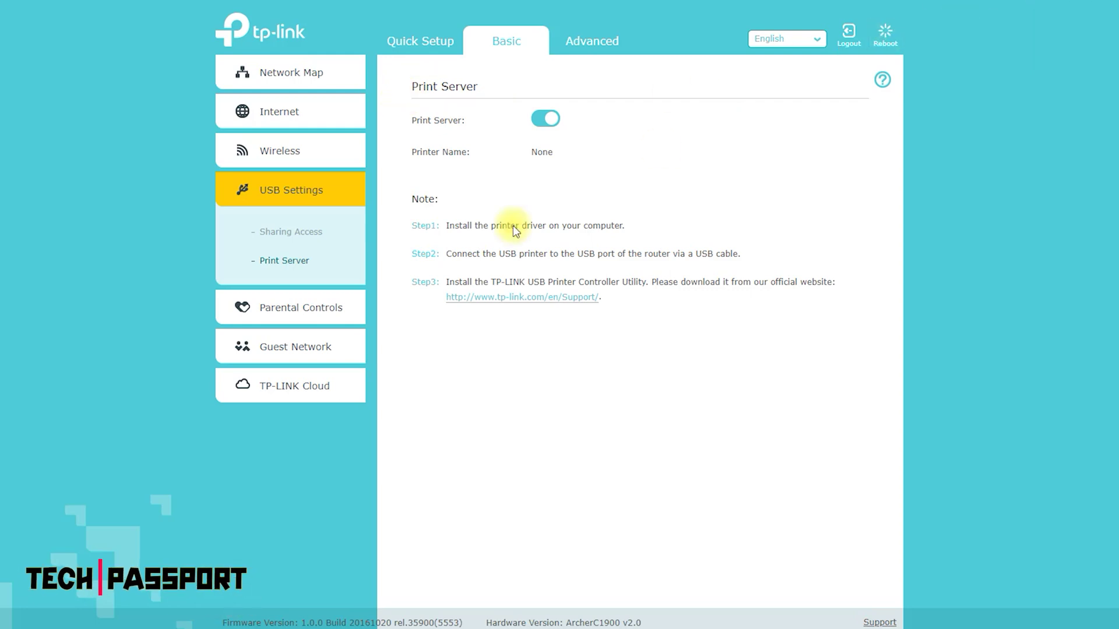
click(298, 307)
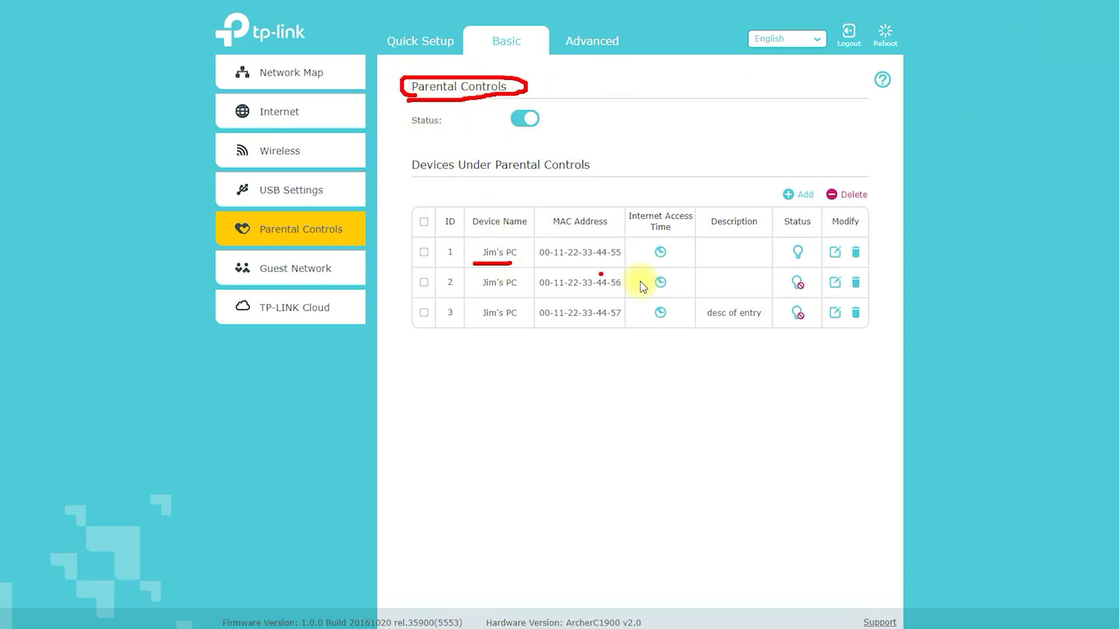
Underline the entry description and add a parental-control device using a saved device name
drag(707, 321, 752, 318)
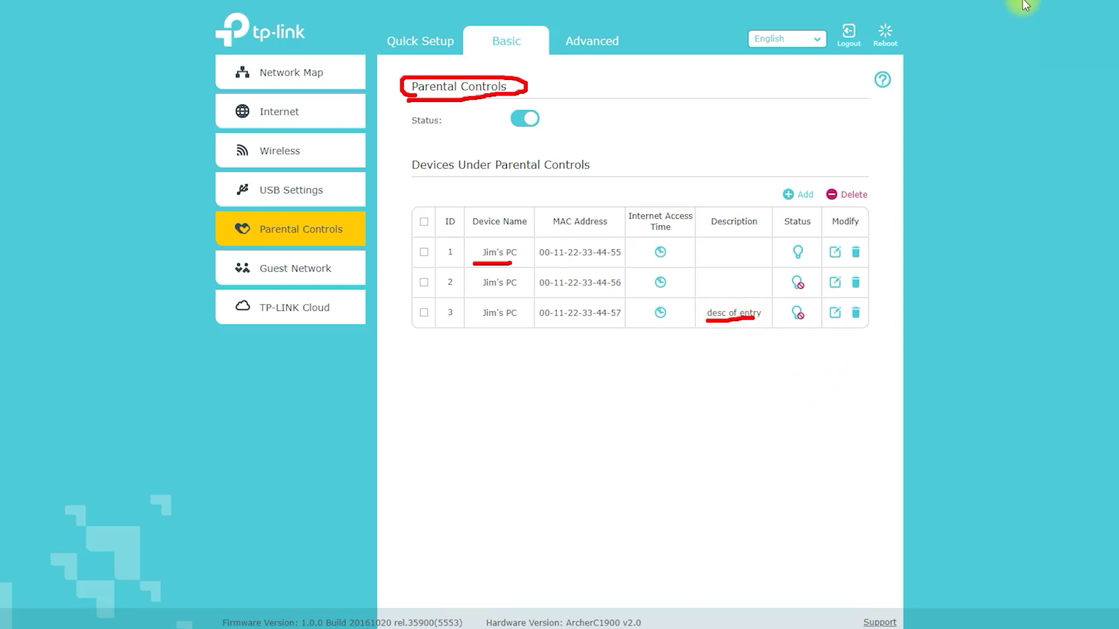
click(804, 194)
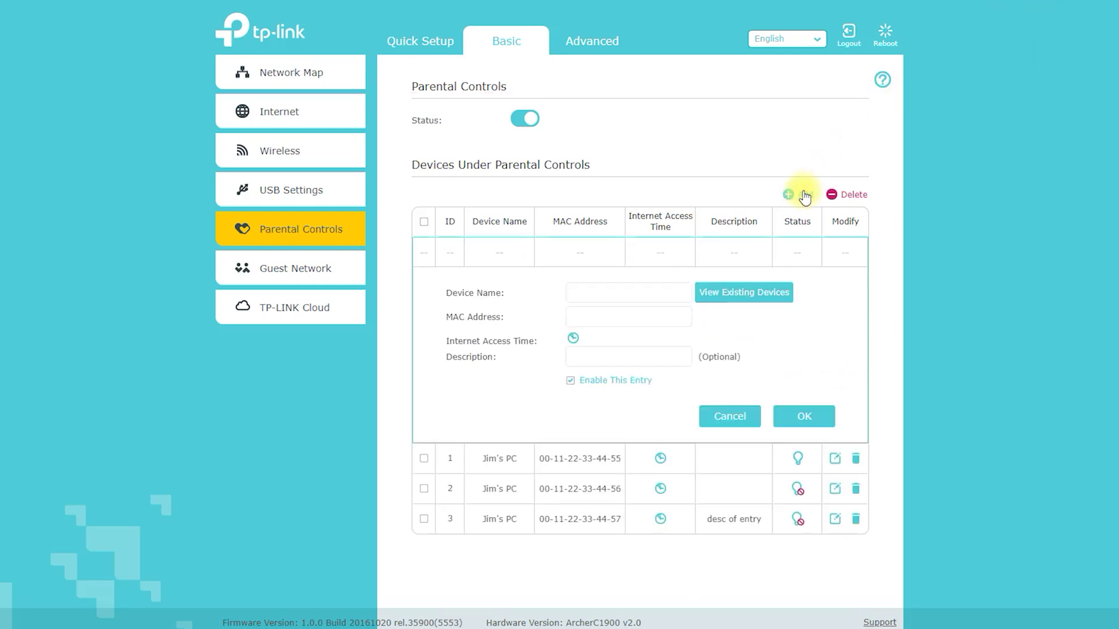
click(622, 298)
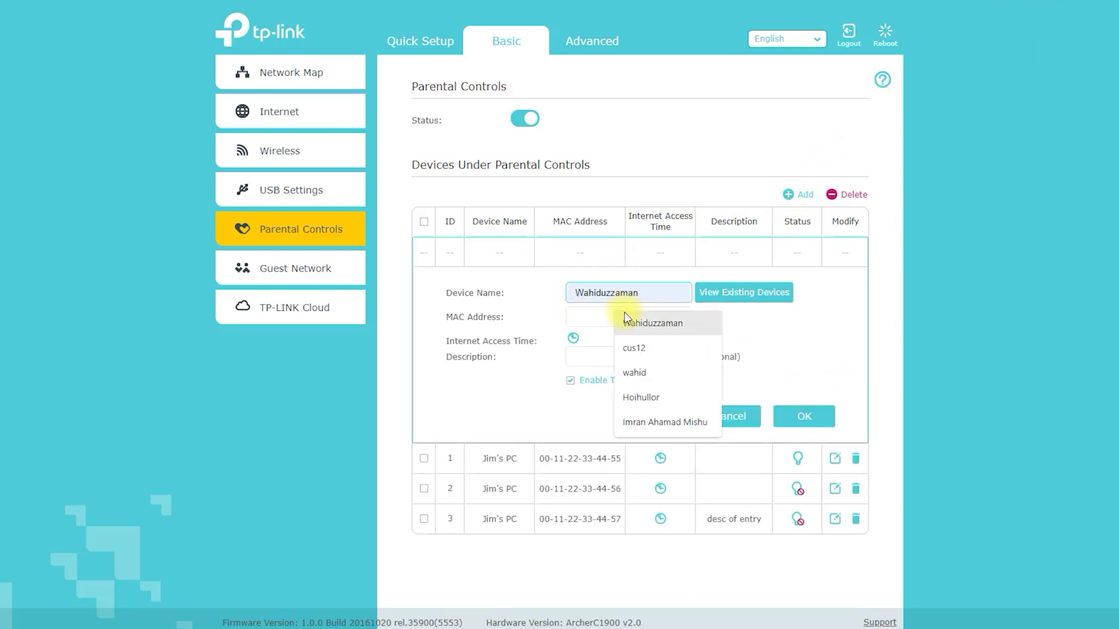
click(656, 316)
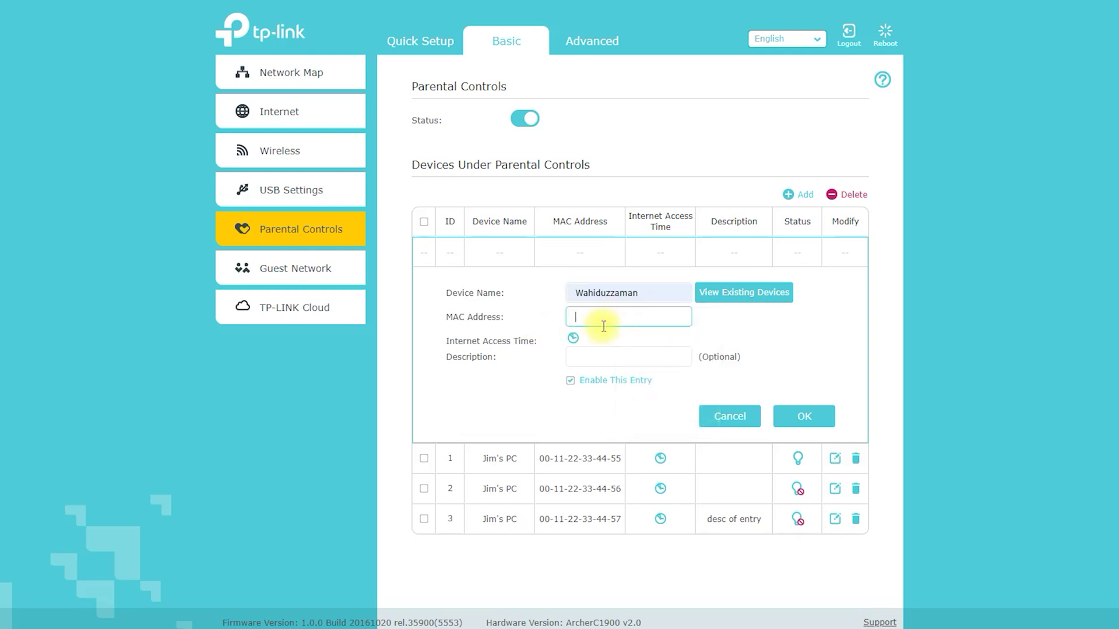
click(600, 354)
Open Guest Network, box its heading, underline 5GHz Wireless, then go to TP-LINK Cloud
click(271, 274)
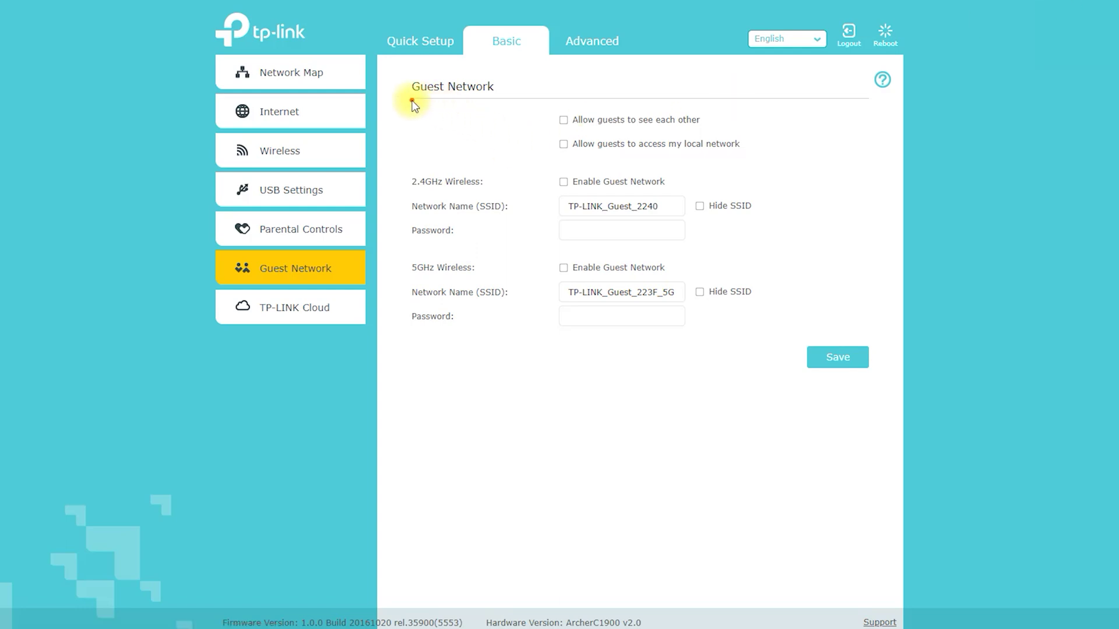
mouse_move(411, 99)
mouse_down()
mouse_move(506, 100)
mouse_move(501, 79)
mouse_up()
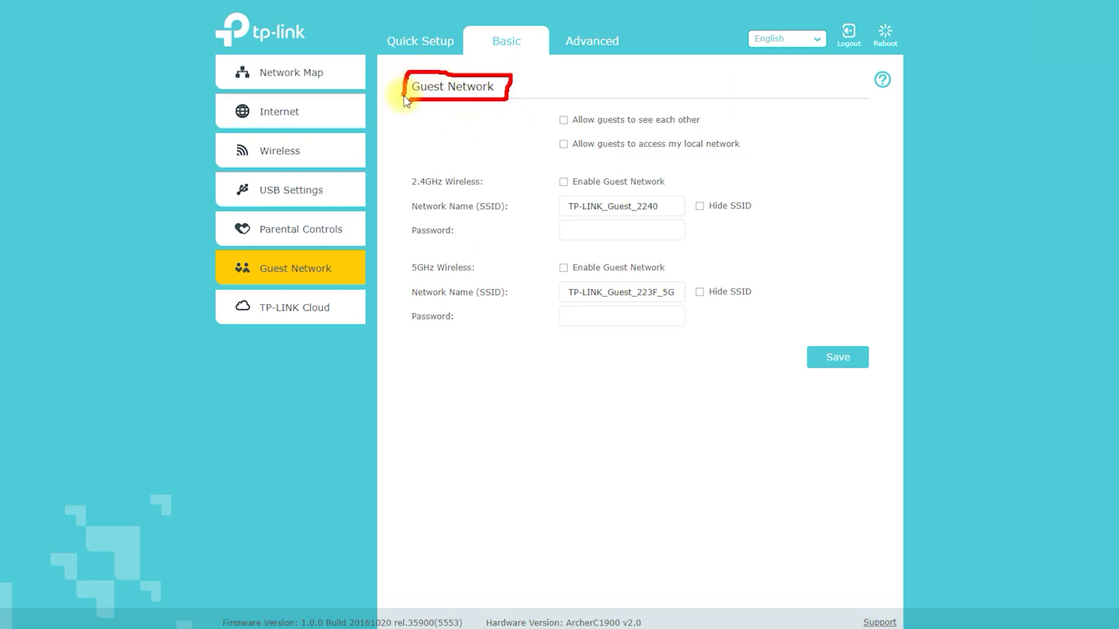
drag(406, 100, 410, 103)
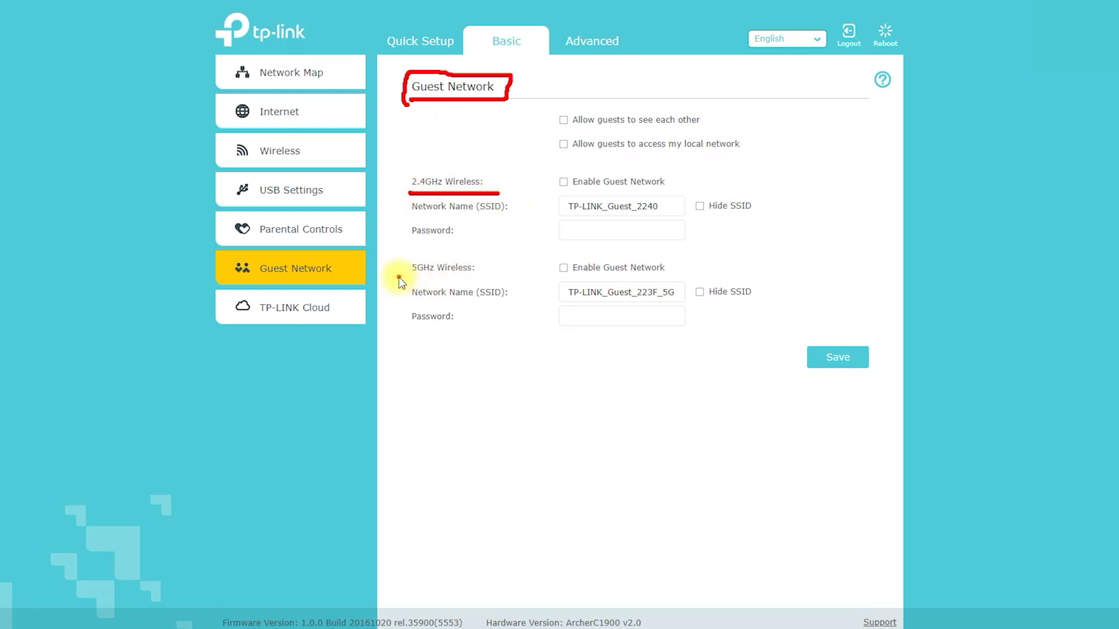
drag(412, 278, 484, 279)
click(300, 307)
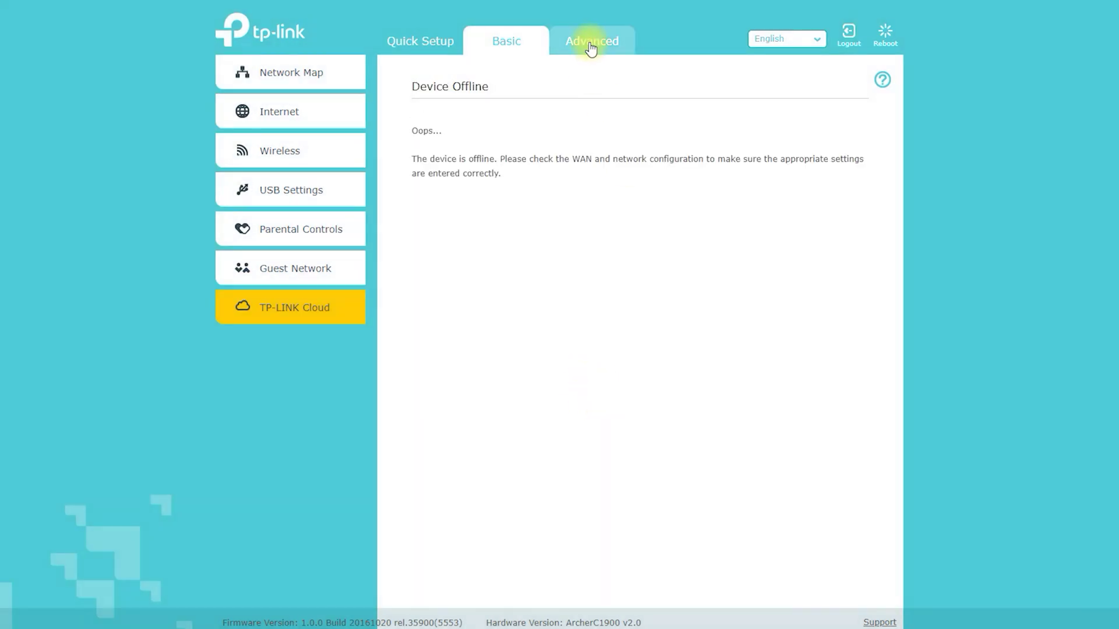
Switch to Advanced Status and underline the Internet, Wireless, LAN and Guest Network panels
click(592, 42)
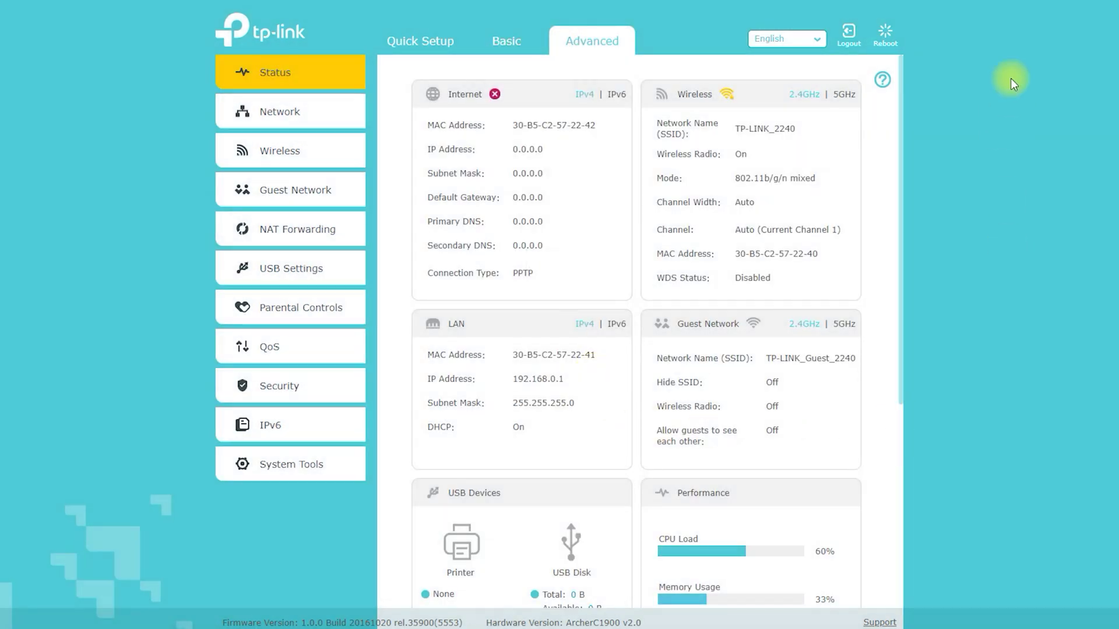
drag(420, 109, 512, 109)
drag(649, 108, 744, 111)
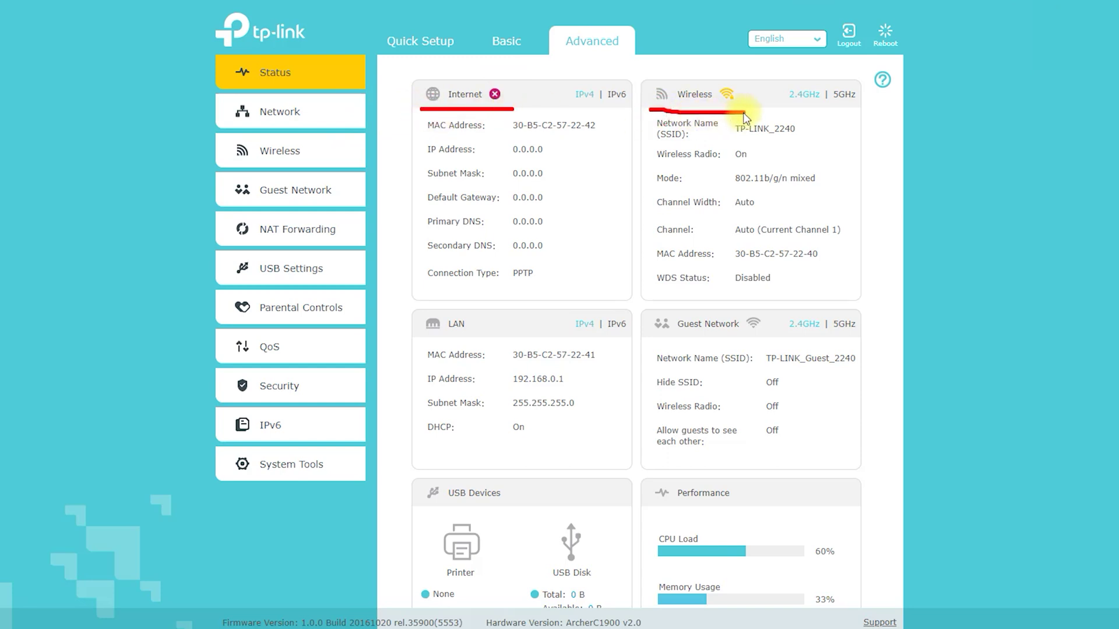
drag(425, 337, 486, 335)
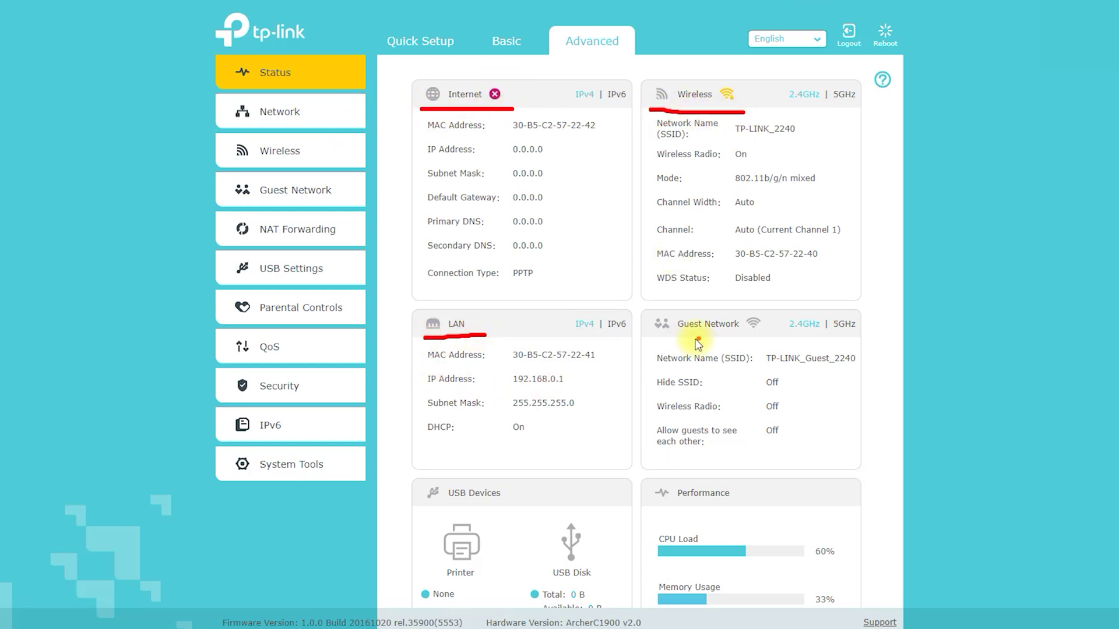
drag(646, 338, 773, 337)
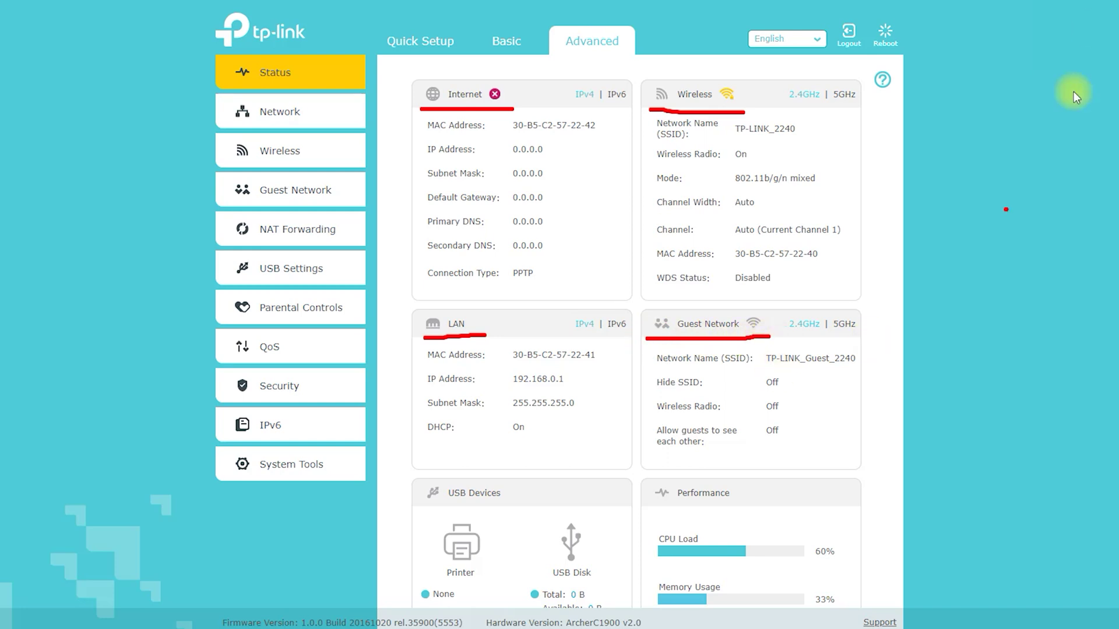
Mark the printer, USB Disk, Performance, CPU Load and client counts, then clear the annotations
scroll(798, 253, down, 5)
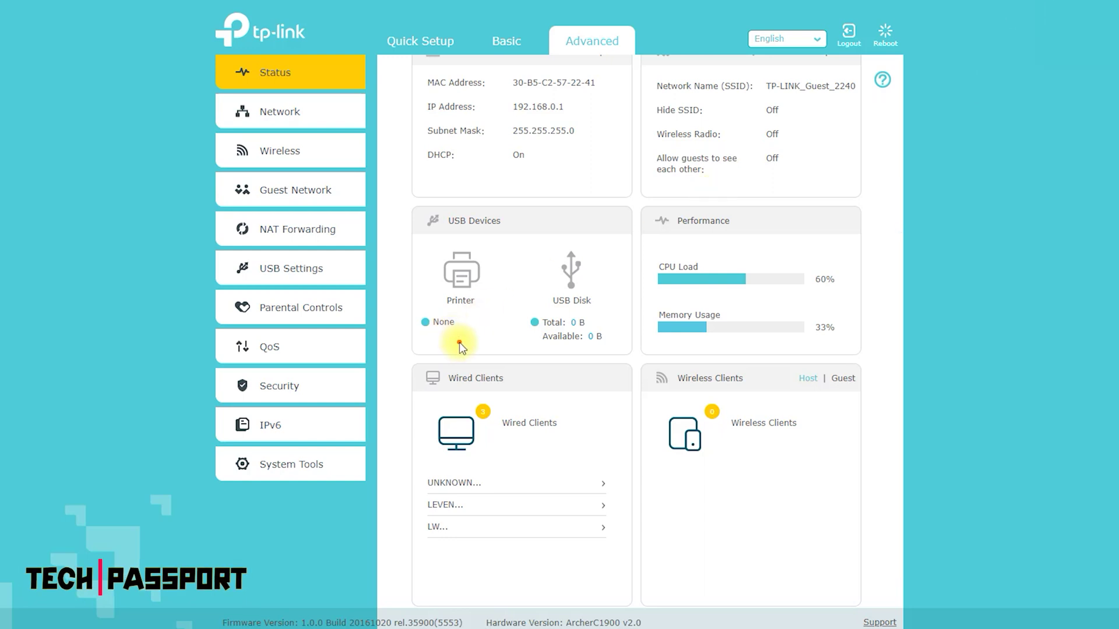
mouse_move(459, 343)
mouse_down()
mouse_move(498, 244)
mouse_move(415, 259)
mouse_move(421, 340)
mouse_up()
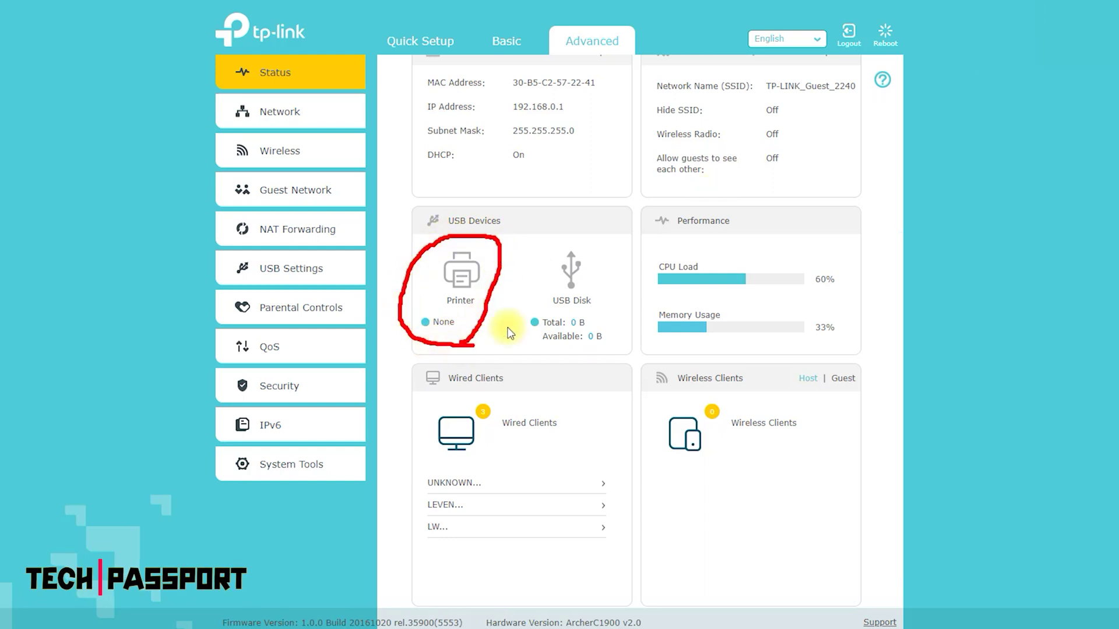
drag(520, 306, 551, 260)
drag(606, 298, 586, 356)
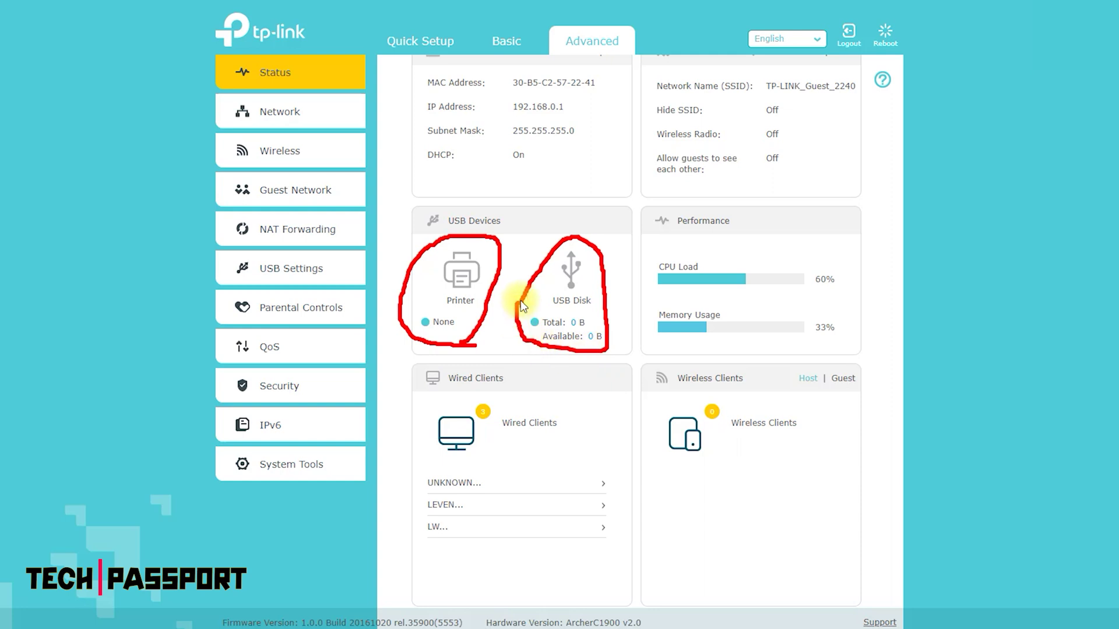
mouse_move(667, 239)
mouse_down()
mouse_move(743, 231)
mouse_move(669, 203)
mouse_move(650, 239)
mouse_up()
drag(657, 293, 720, 288)
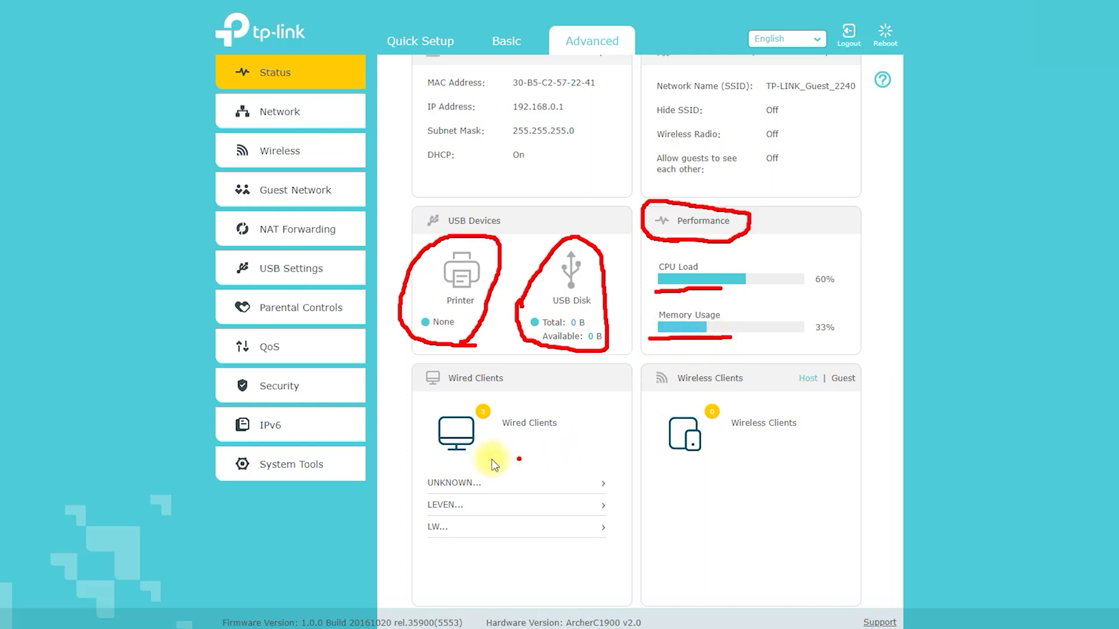
mouse_move(469, 462)
mouse_down()
mouse_move(579, 414)
mouse_move(448, 398)
mouse_up()
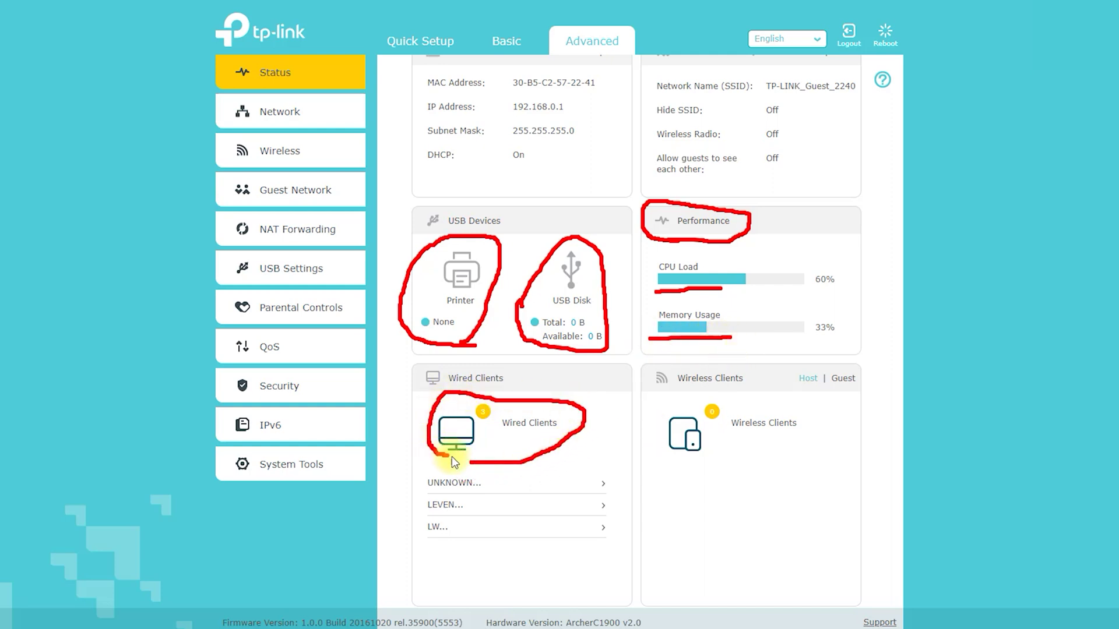
drag(452, 457, 479, 462)
drag(680, 465, 814, 434)
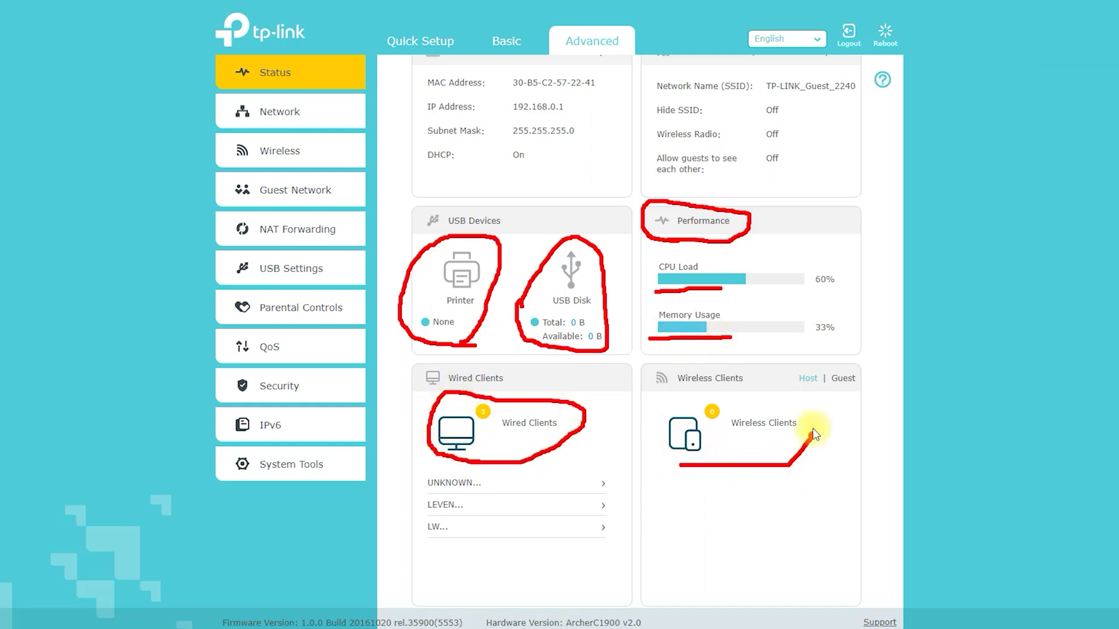
click(1066, 4)
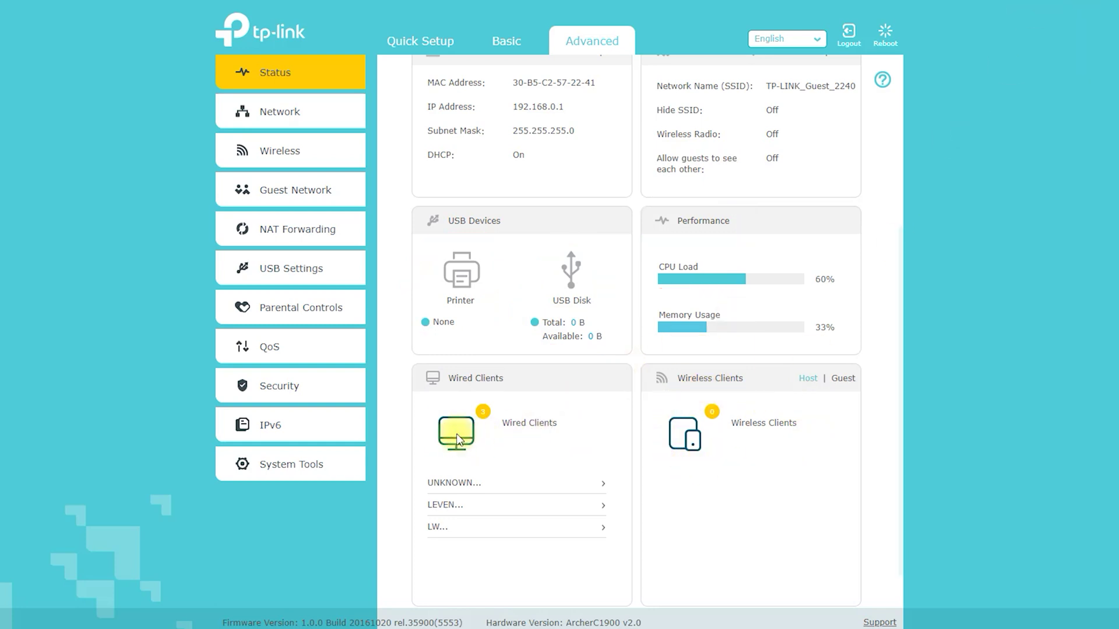
Expand the UNKNOWN, LEVEN and LW wired clients to show their IP and MAC addresses
click(499, 483)
scroll(509, 482, down, 1)
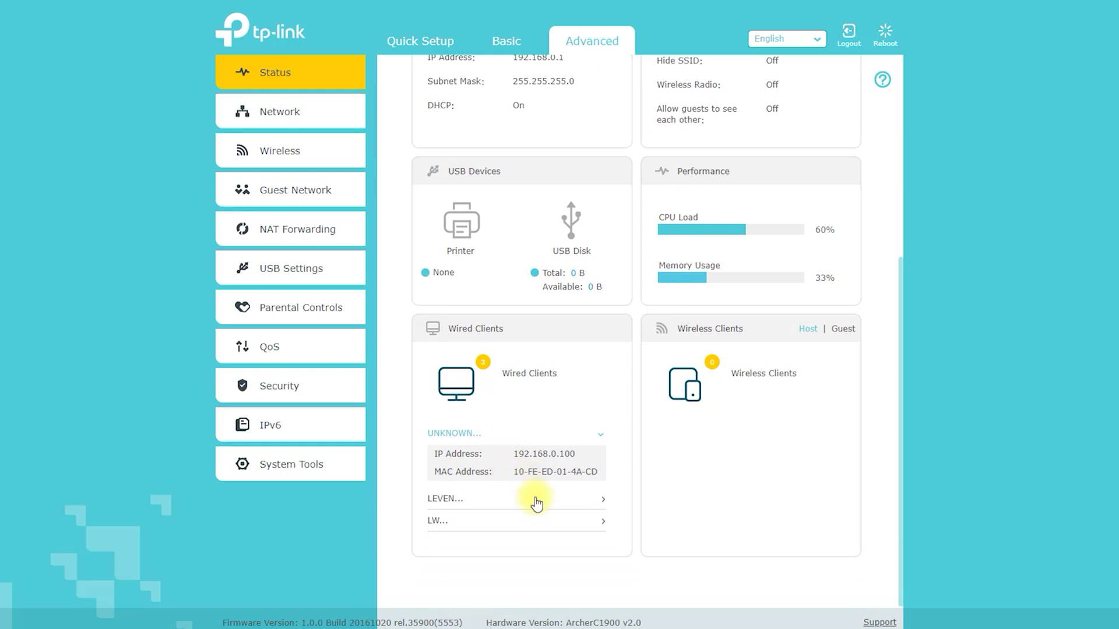
click(533, 500)
click(532, 519)
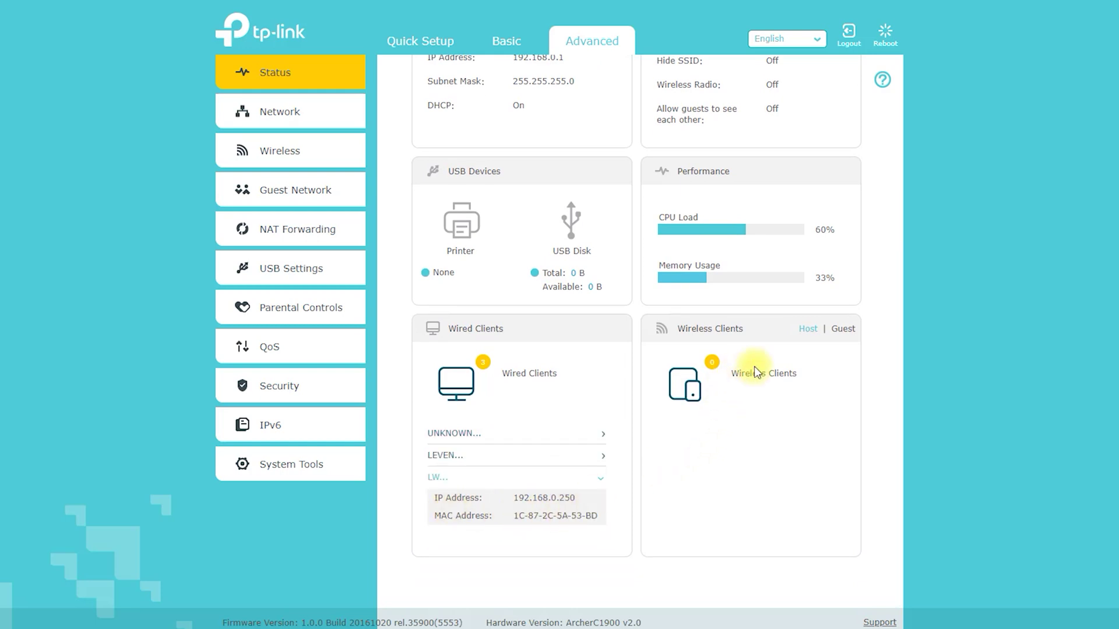
scroll(758, 444, up, 6)
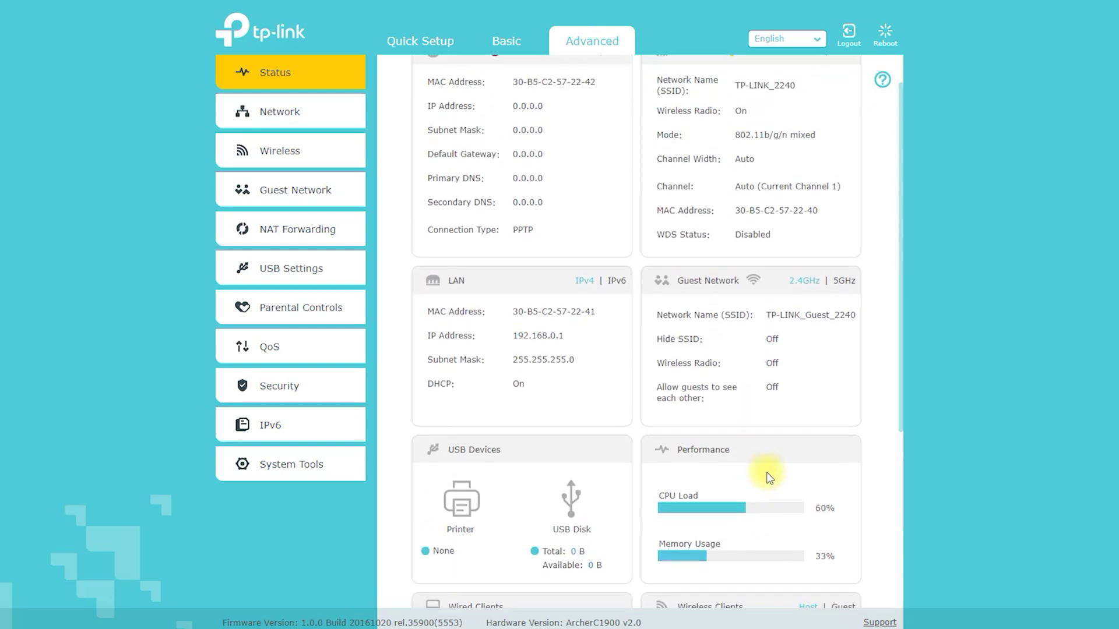
Show 5GHz details for Guest and Wireless, IPv6 for LAN and Internet, then expand Network
click(846, 324)
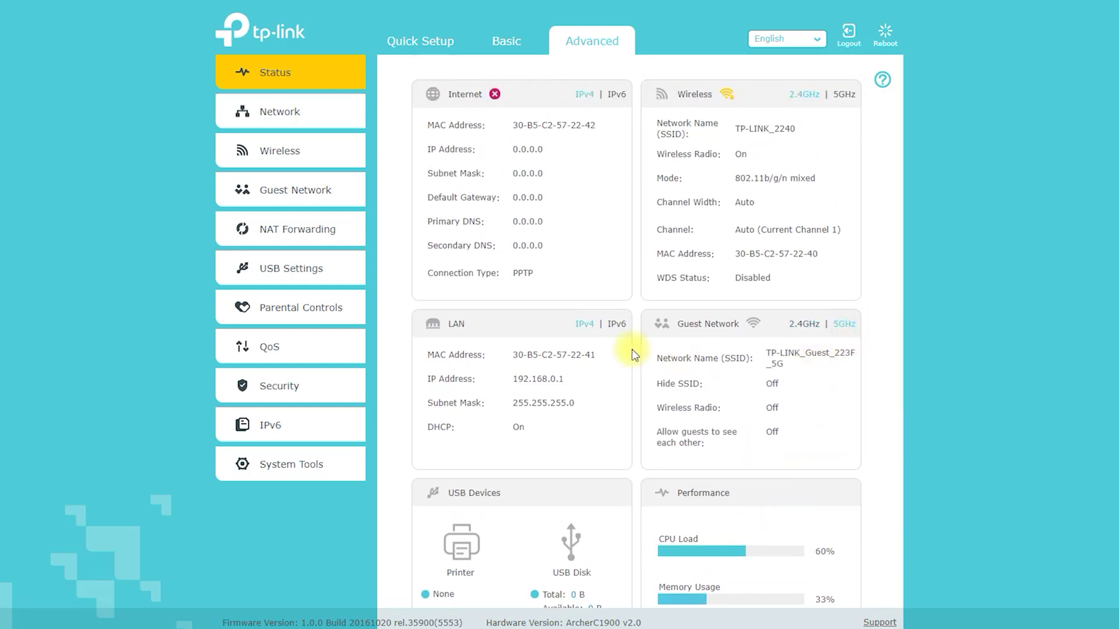
click(617, 324)
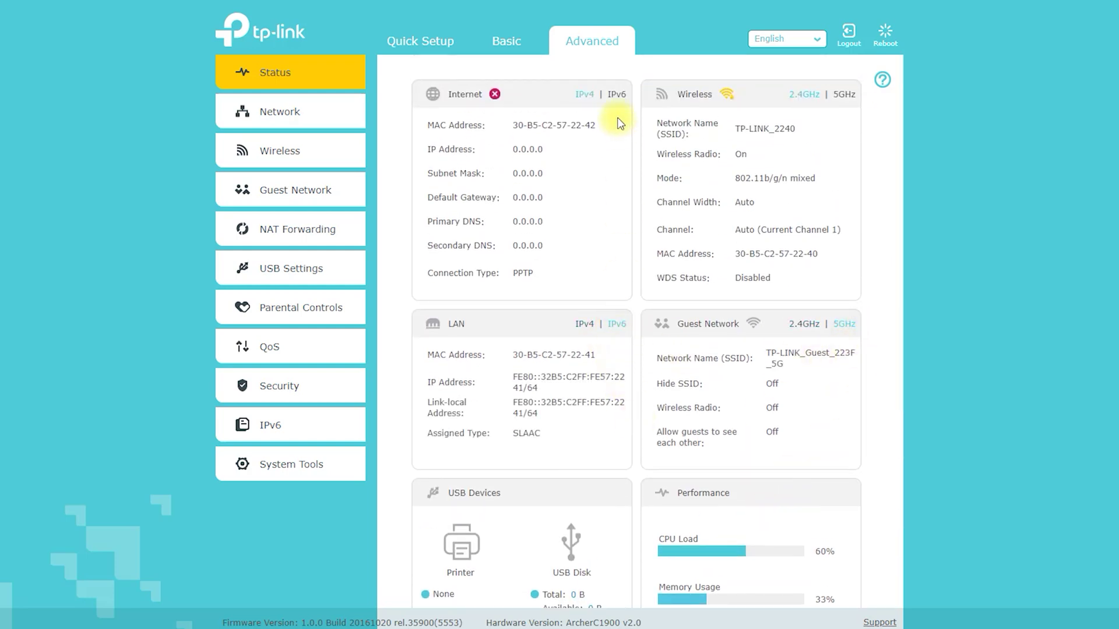
click(616, 94)
click(843, 95)
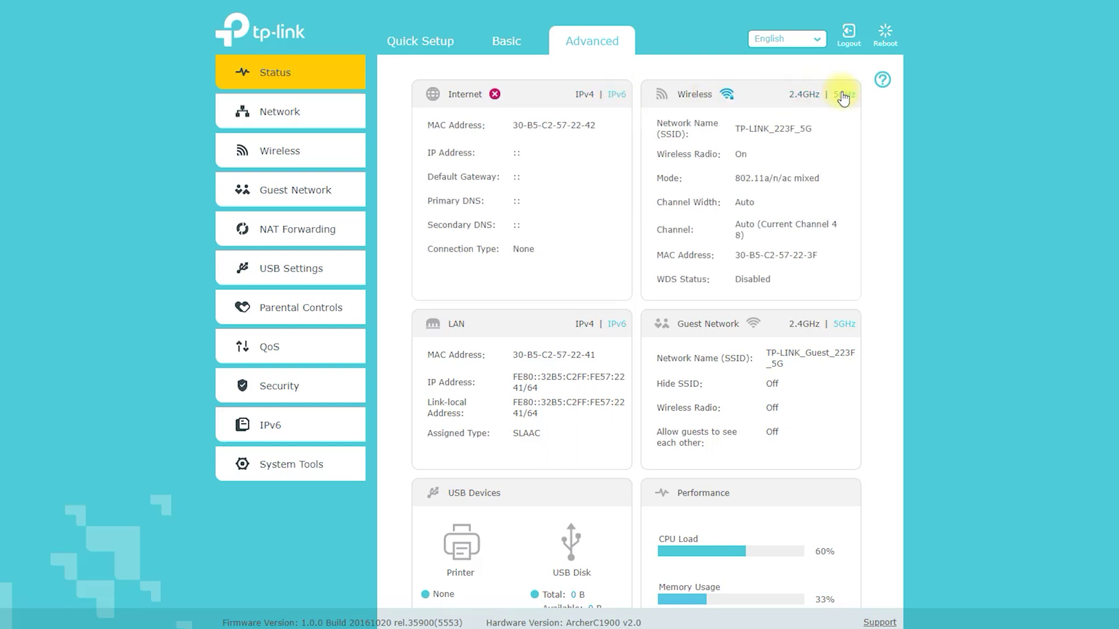
click(317, 115)
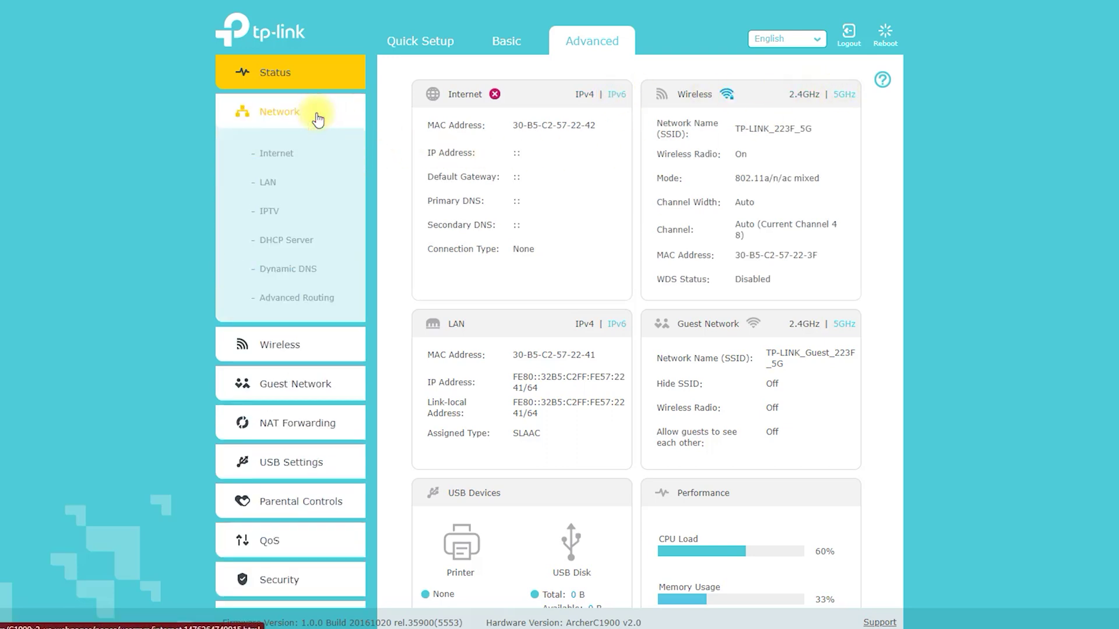
On the Network Internet page, switch the connection type to Dynamic IP and scroll through it
click(290, 154)
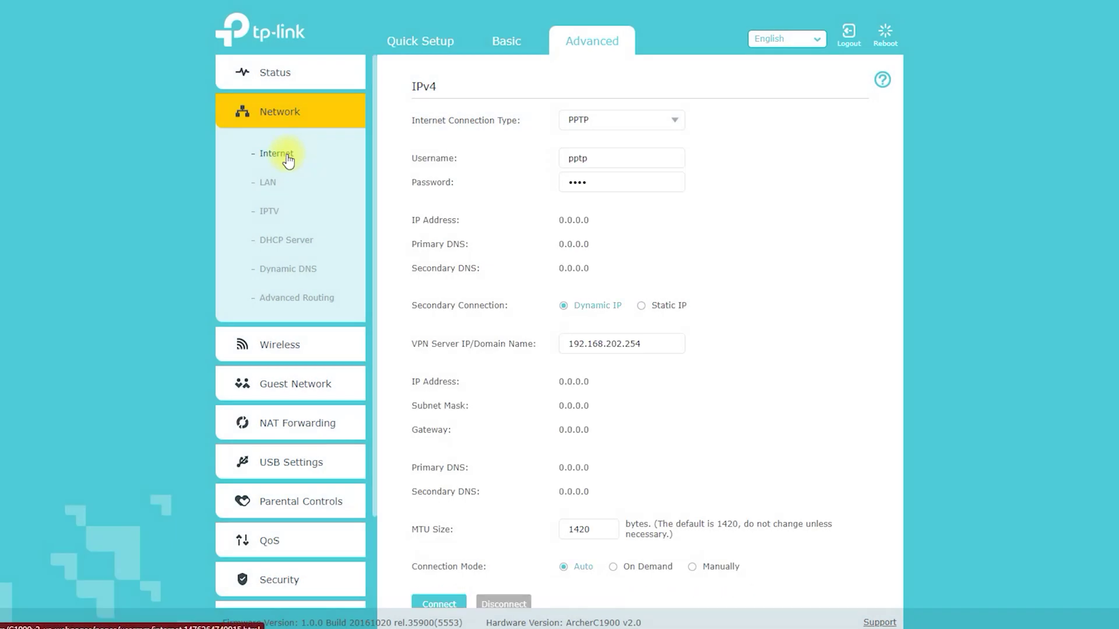
click(659, 119)
click(607, 162)
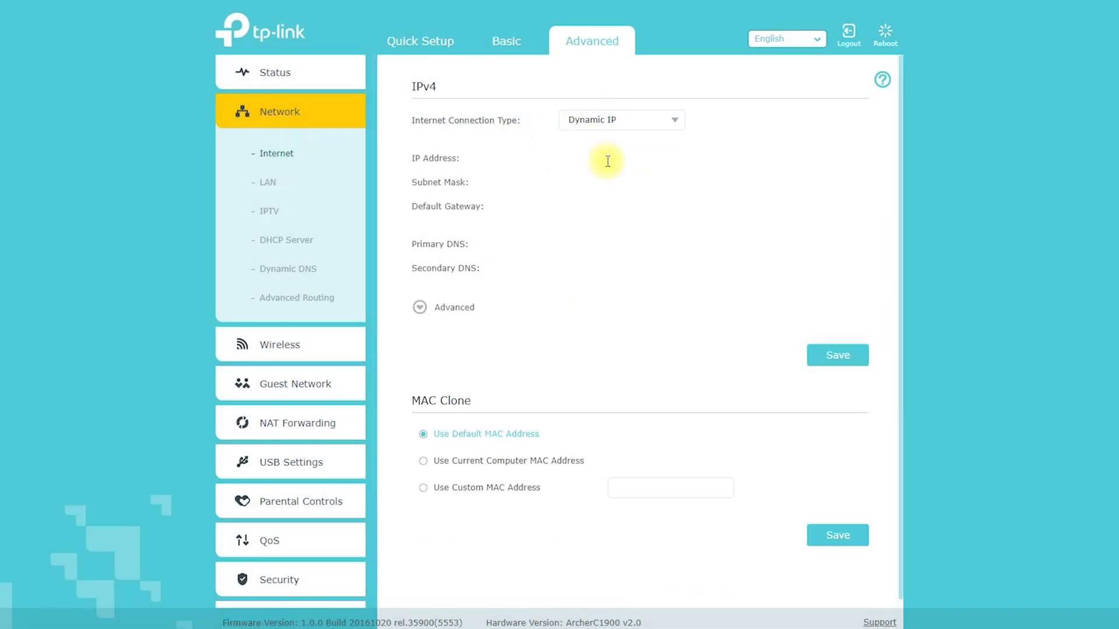
scroll(478, 436, down, 1)
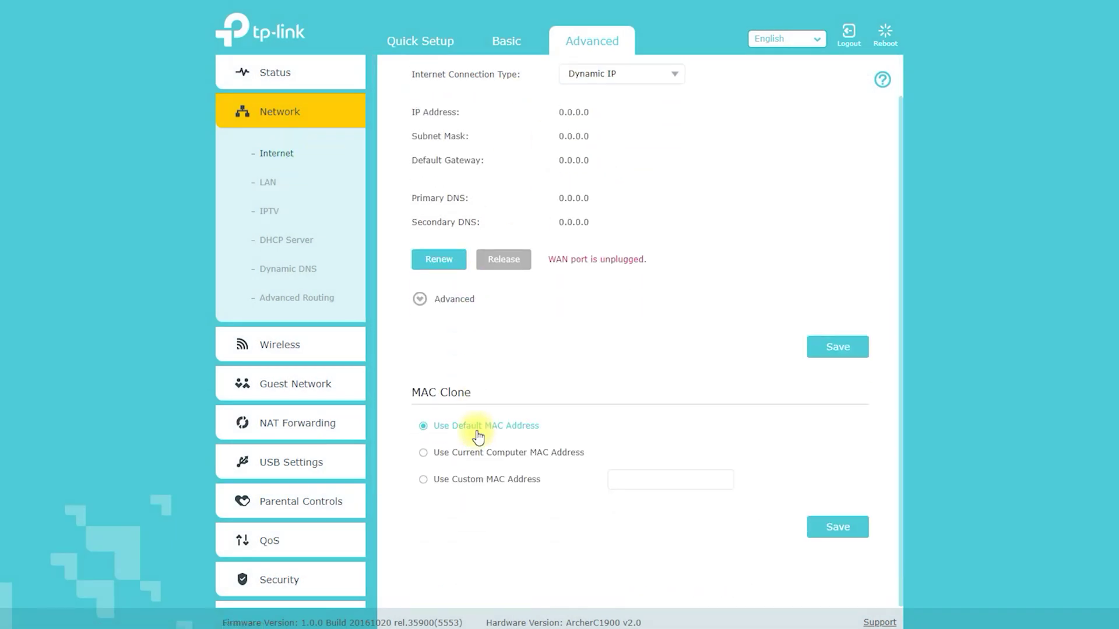
mouse_move(441, 415)
mouse_down()
mouse_move(491, 385)
mouse_move(393, 421)
mouse_move(445, 415)
mouse_up()
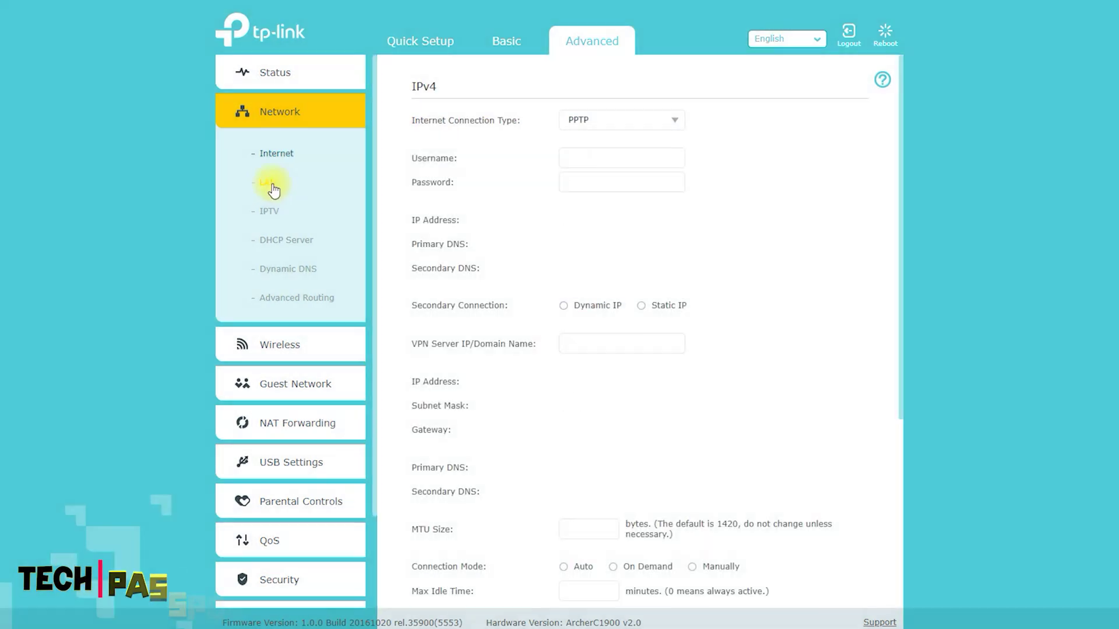
Select the LAN IP address, then on IPTV keep IGMP version V2 and view the modes
click(273, 190)
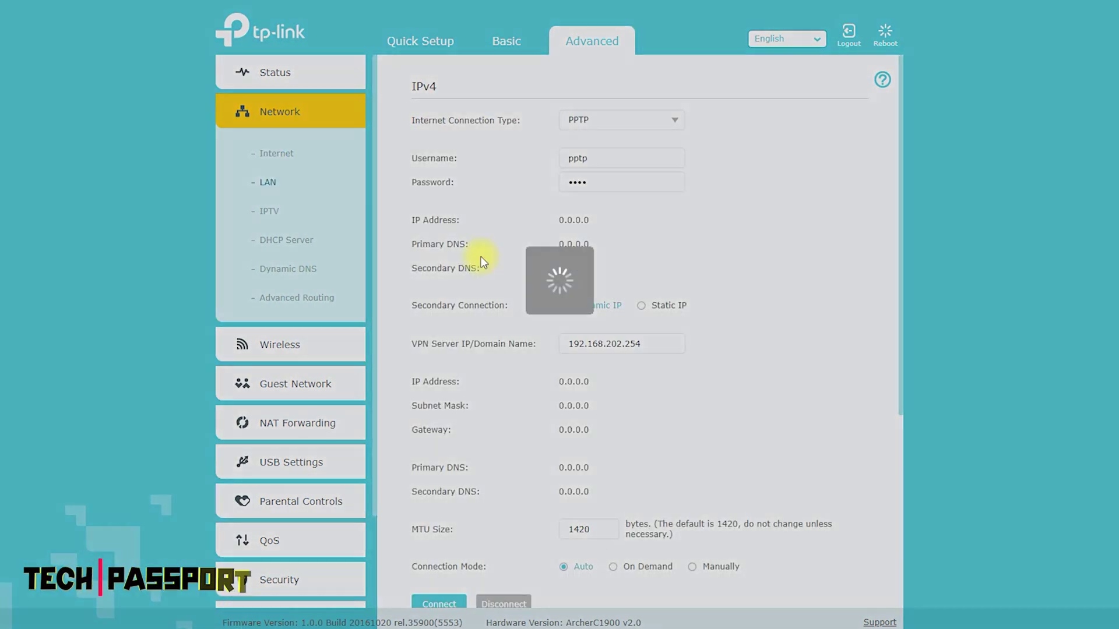
double_click(618, 146)
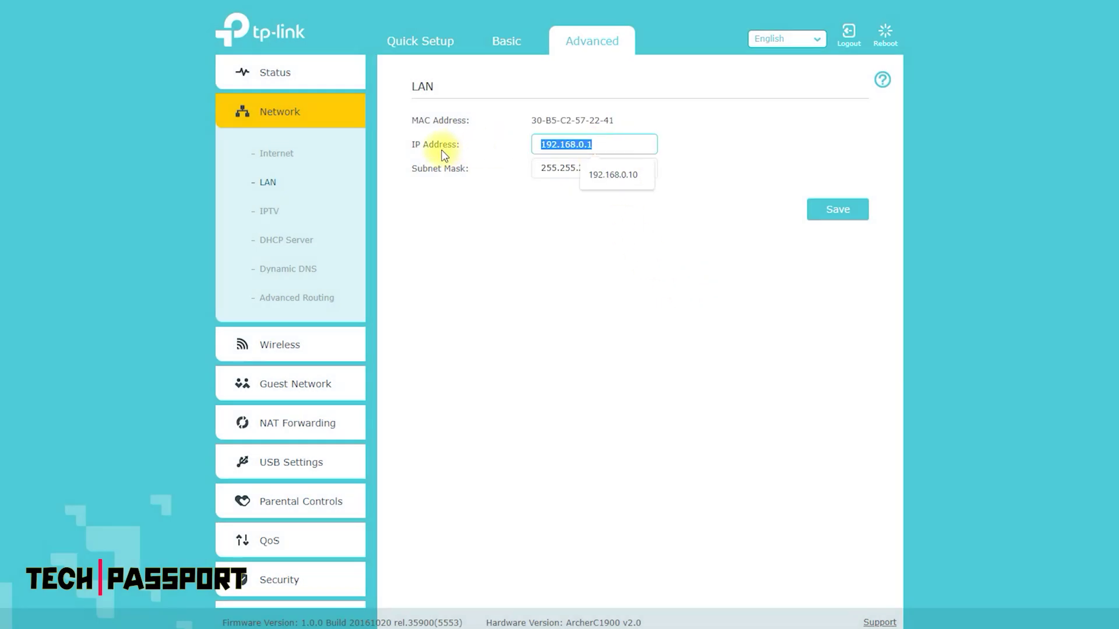
click(268, 212)
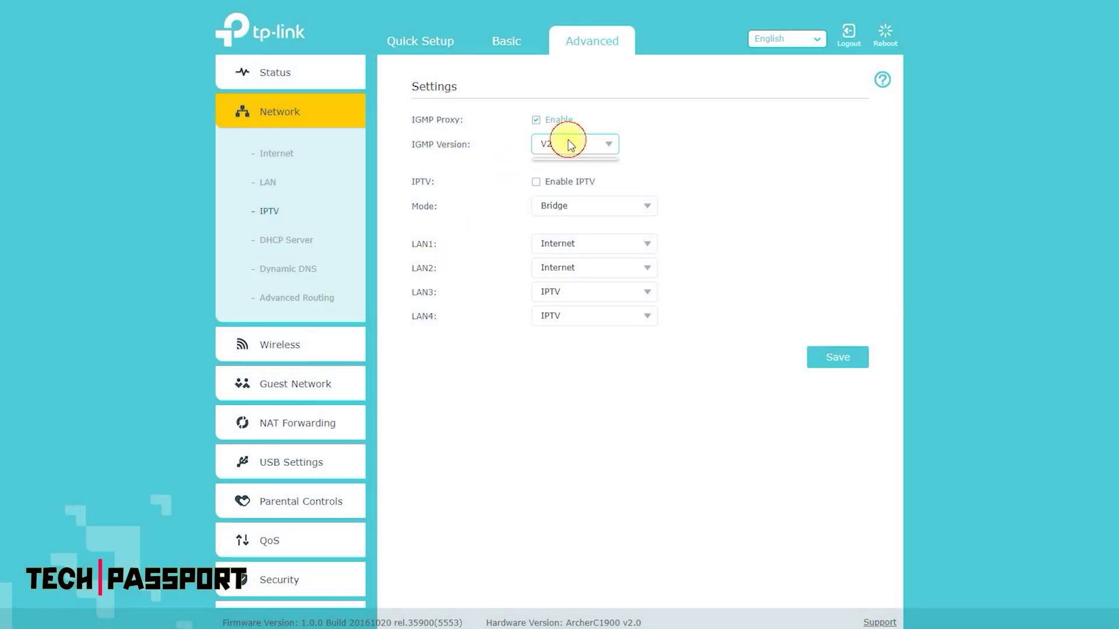
click(570, 145)
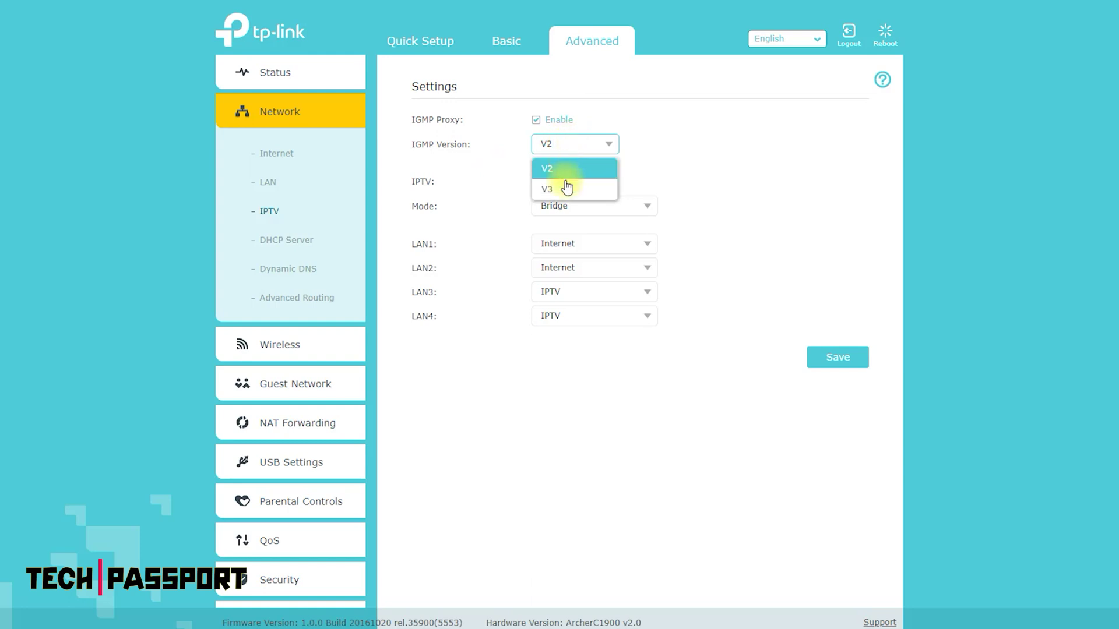
click(455, 192)
click(580, 207)
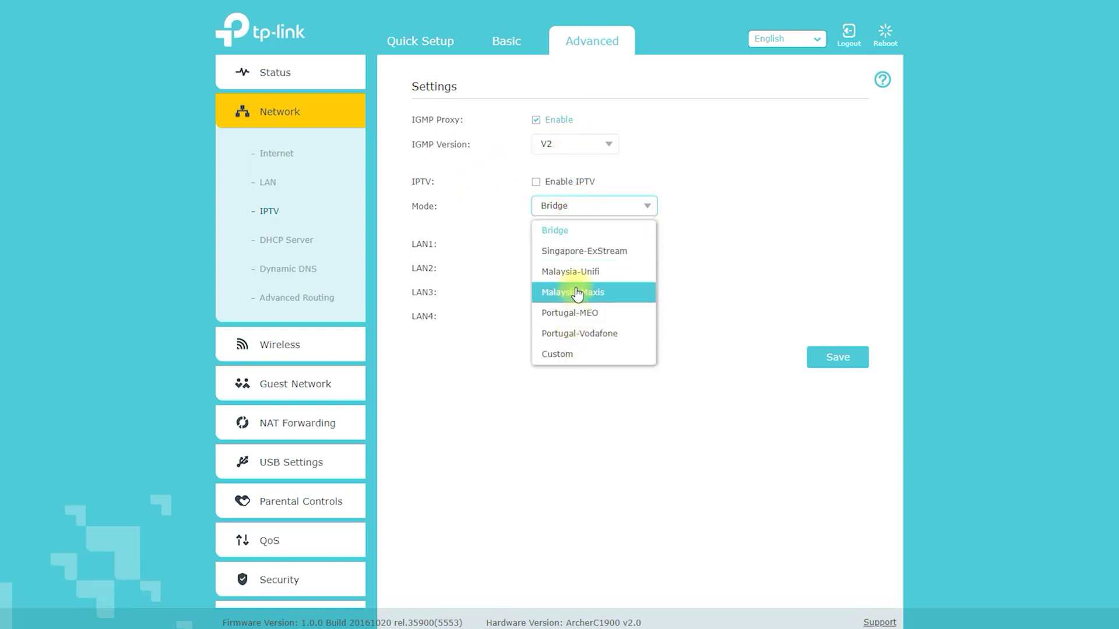
Visit the DHCP Server, Dynamic DNS and Advanced Routing pages, then expand Wireless
click(300, 239)
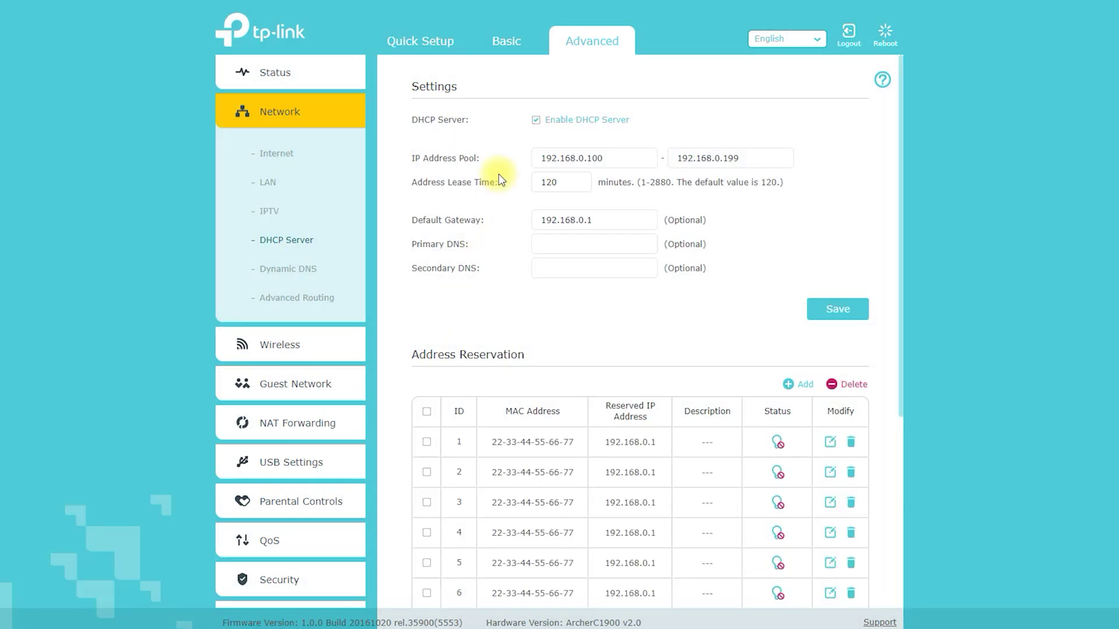
scroll(498, 178, down, 5)
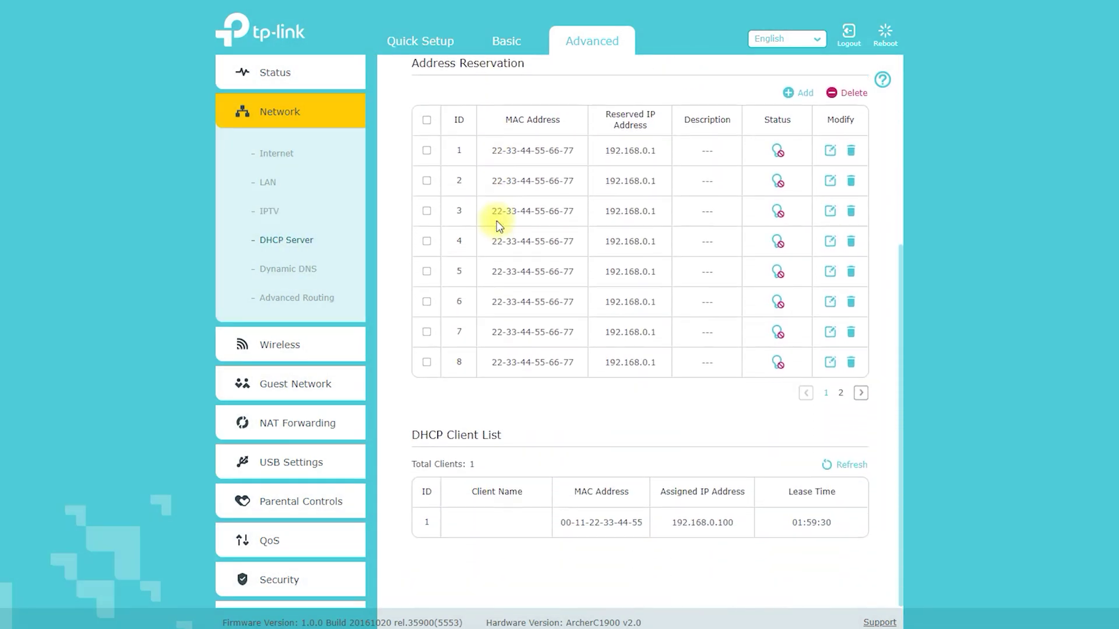
click(291, 268)
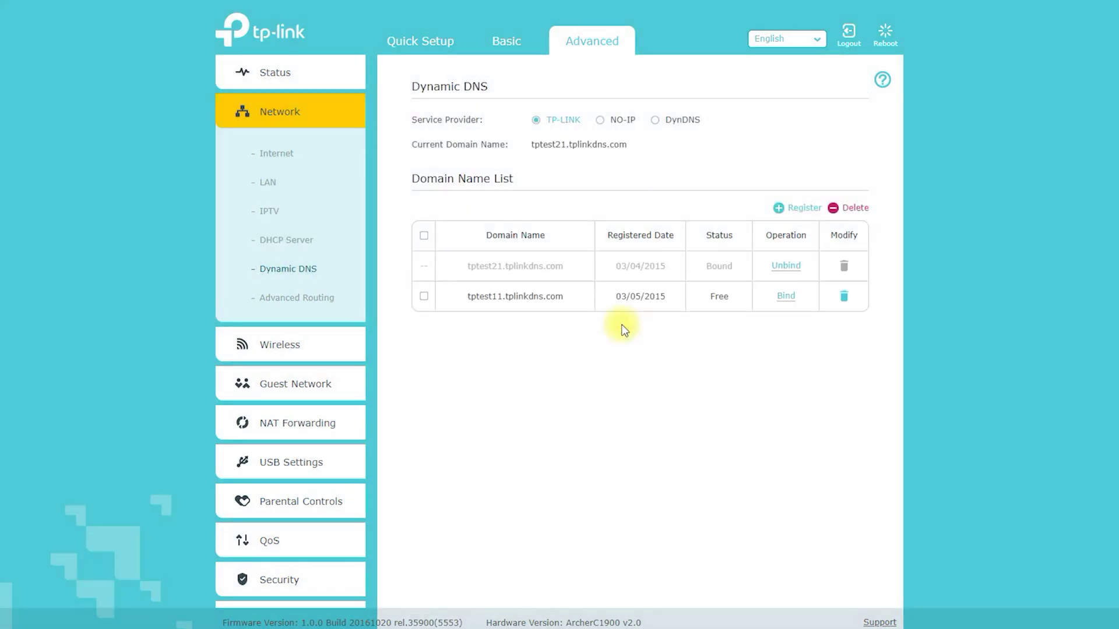
click(294, 297)
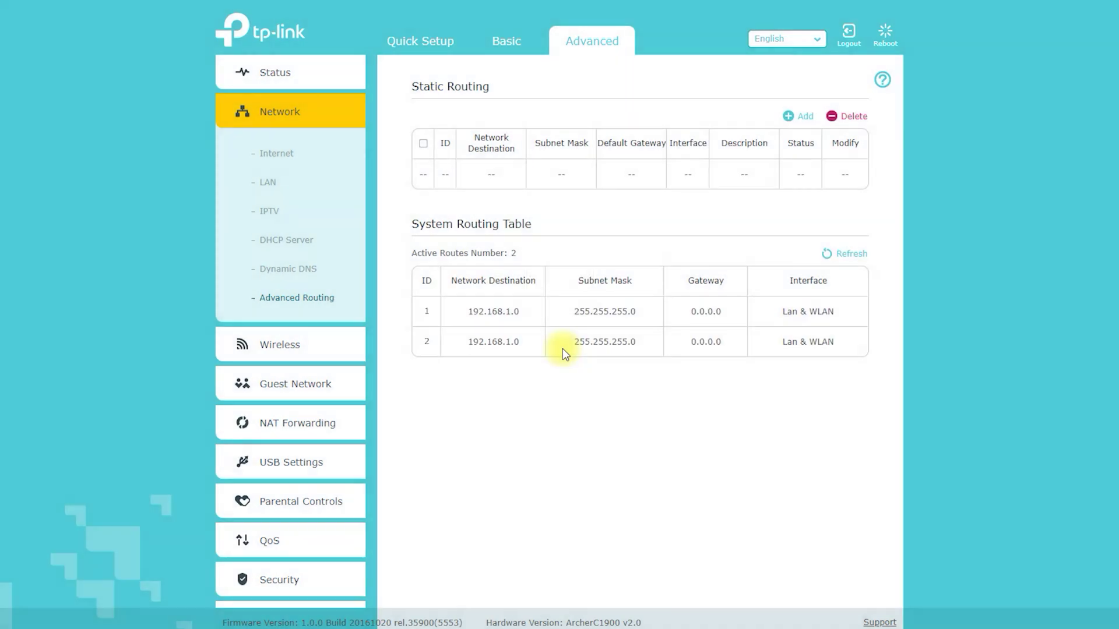
click(271, 347)
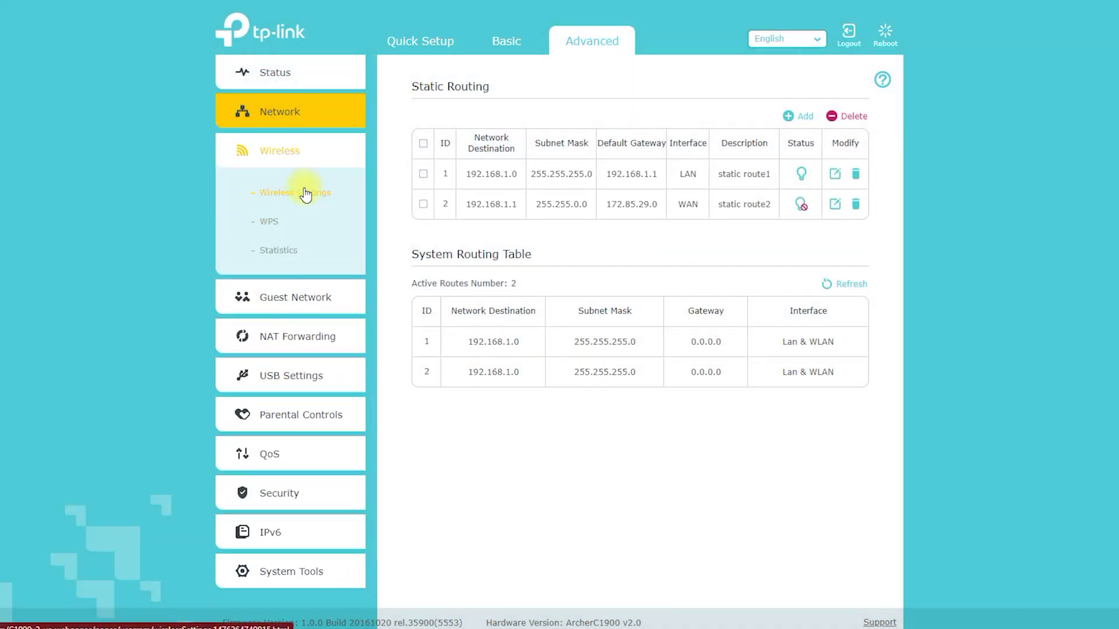
Visit Wireless Settings (selecting the network name), WPS, Statistics and Guest Network, then expand NAT Forwarding
click(306, 192)
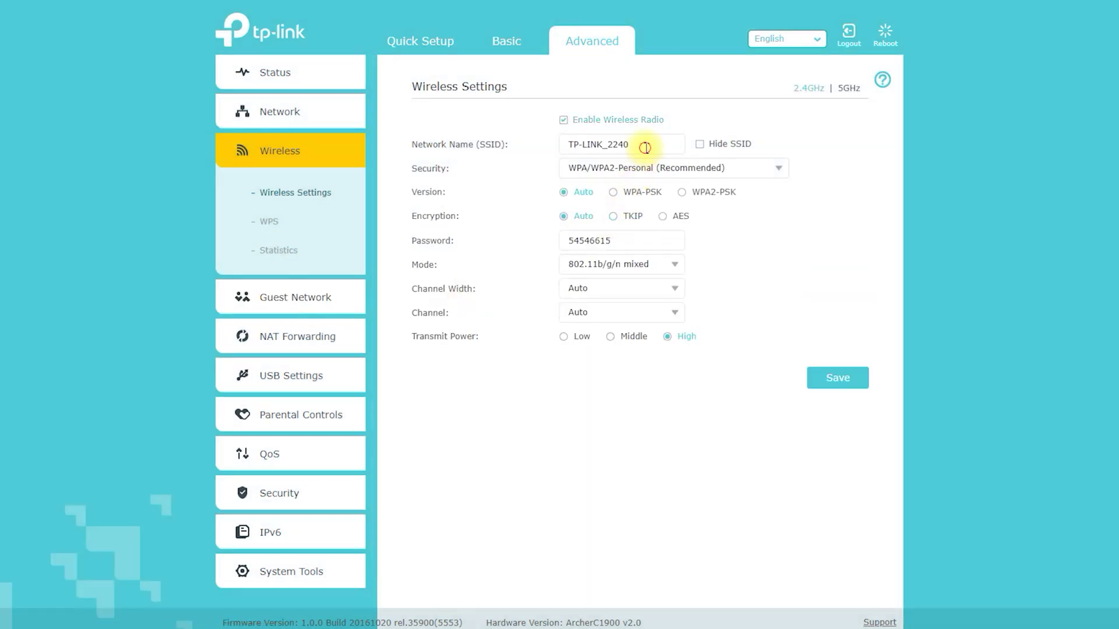
drag(645, 147, 425, 146)
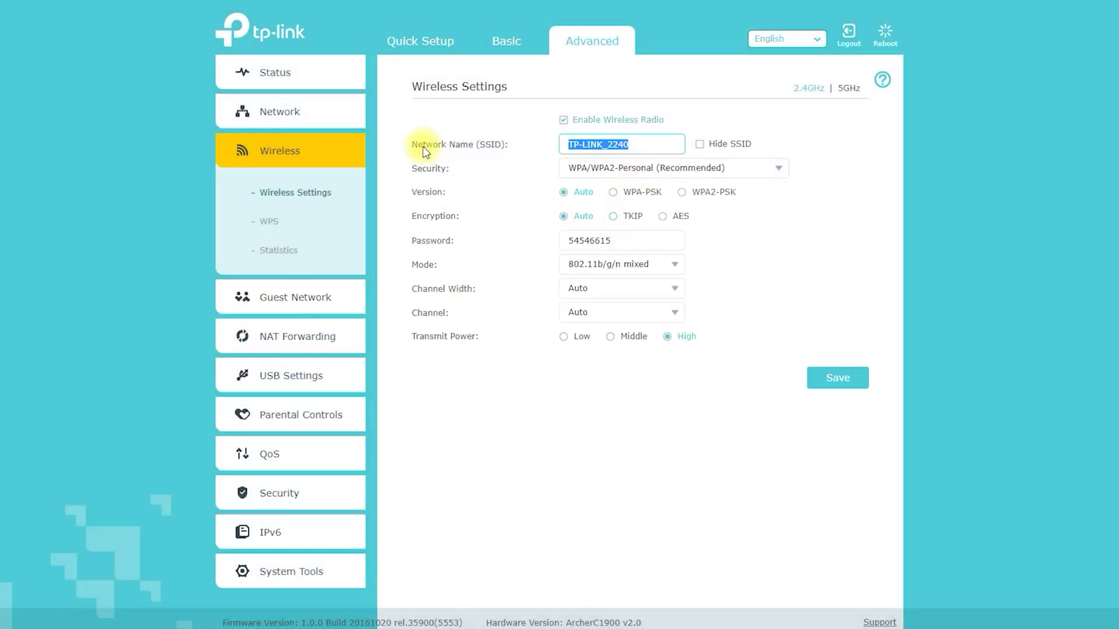
click(265, 220)
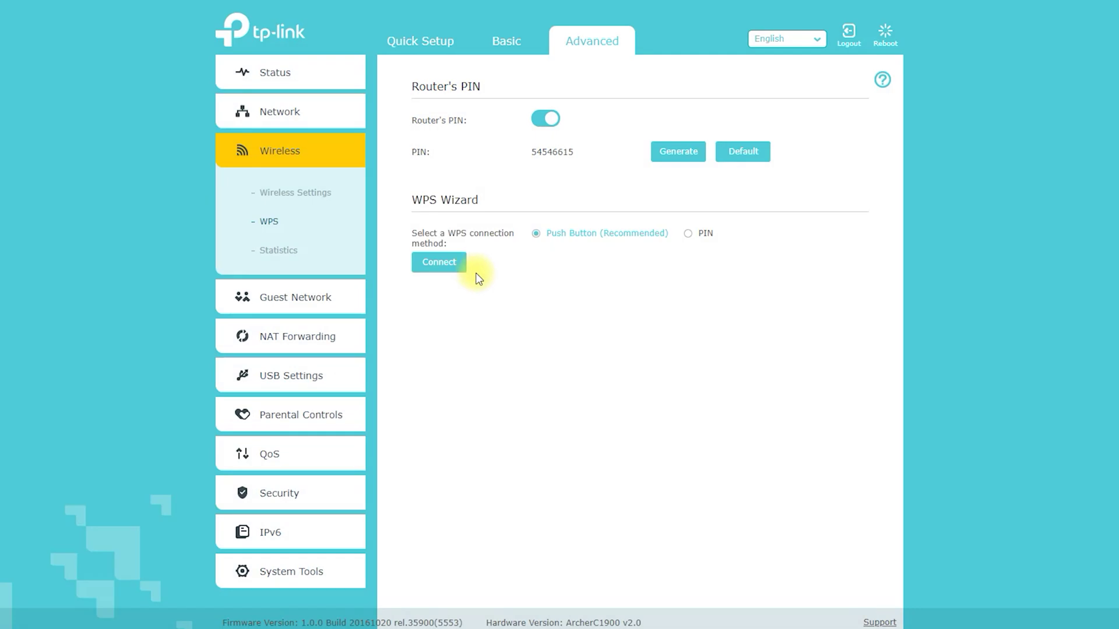
click(278, 252)
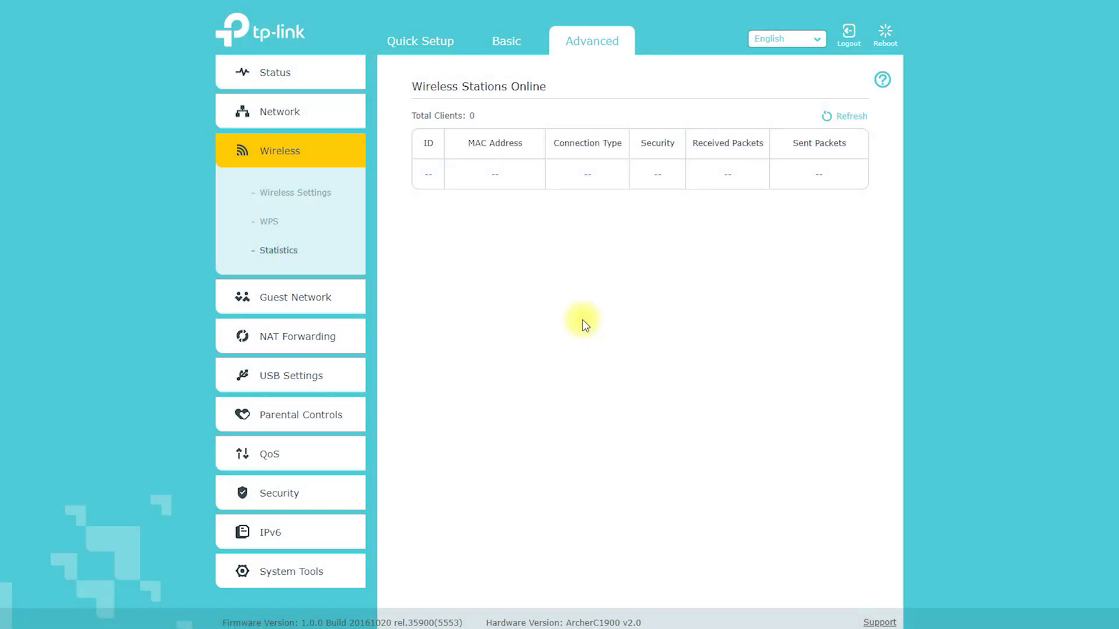
click(295, 302)
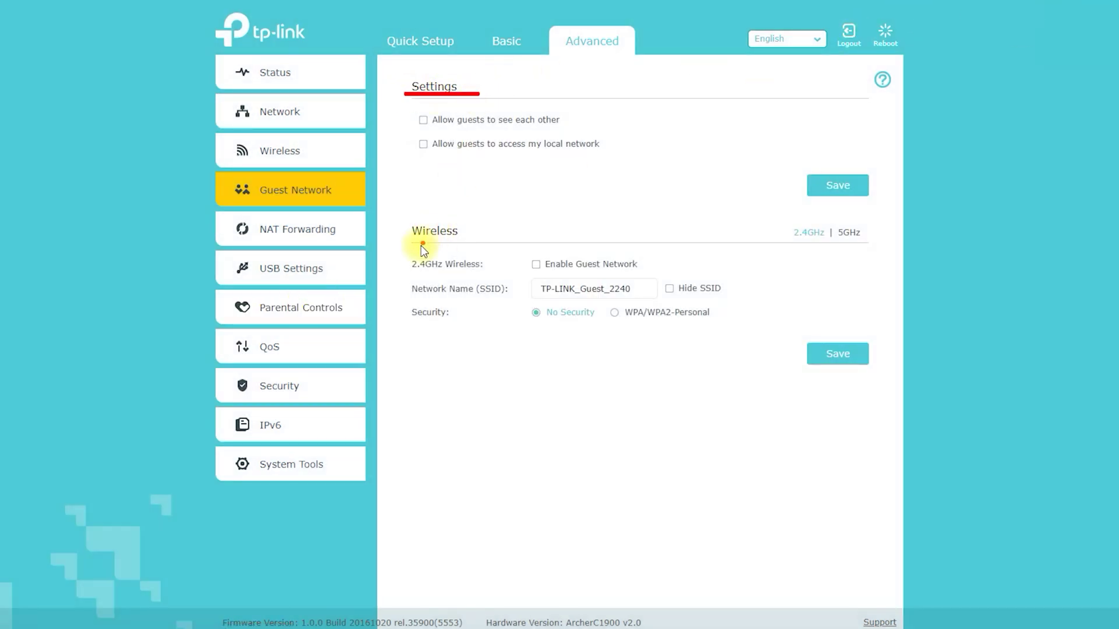
drag(411, 247, 505, 248)
click(298, 230)
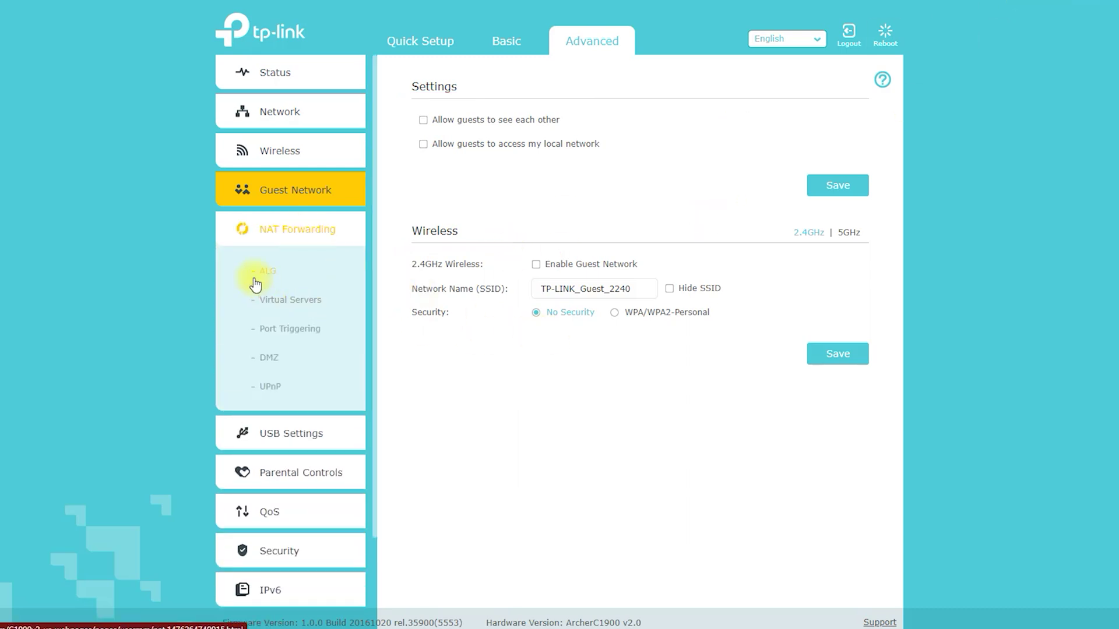
Visit the ALG, Virtual Servers, DMZ and UPnP pages, then expand USB Settings
click(292, 301)
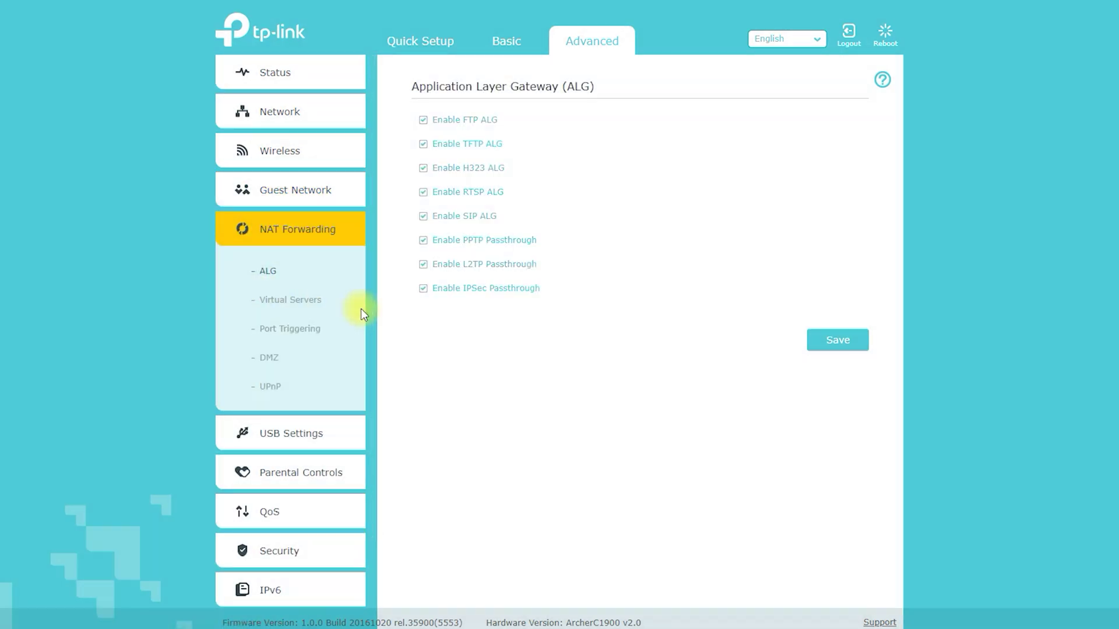
click(283, 300)
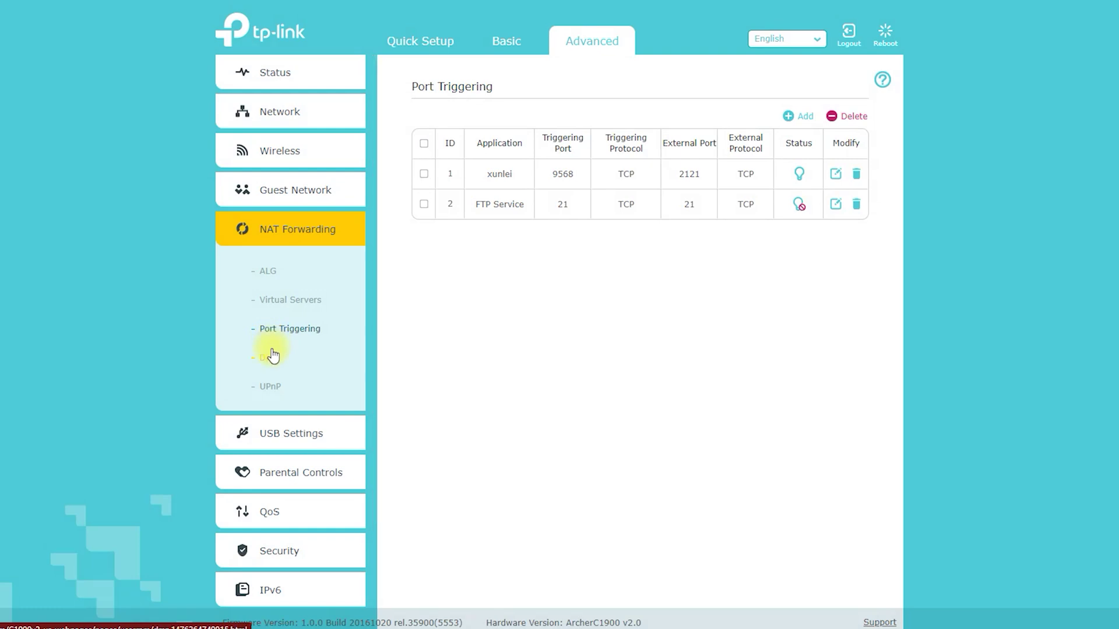
click(271, 357)
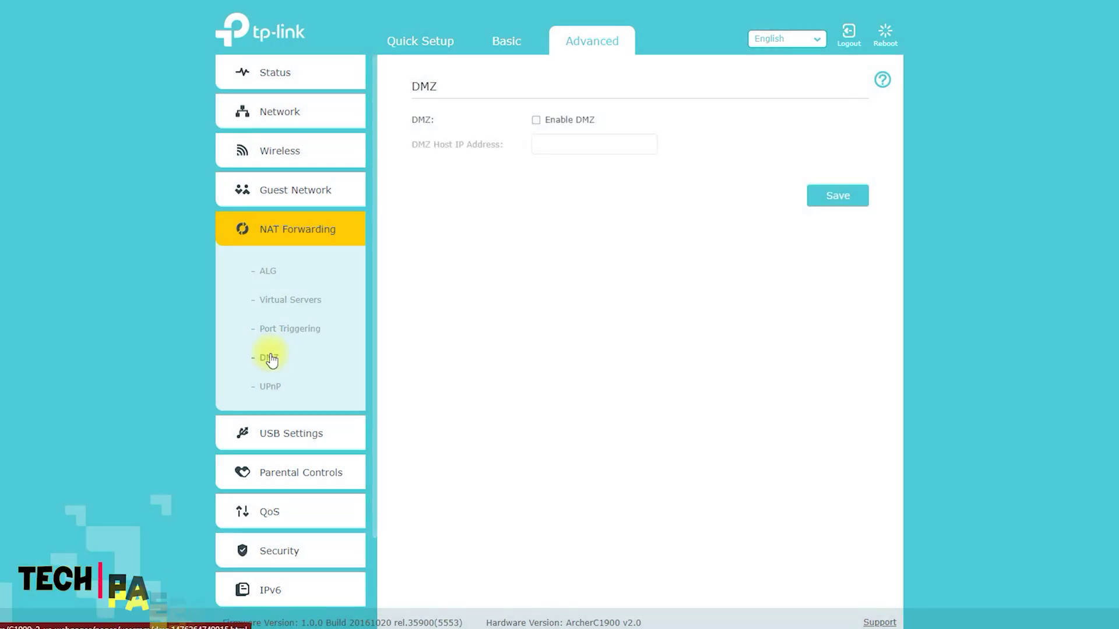
click(265, 386)
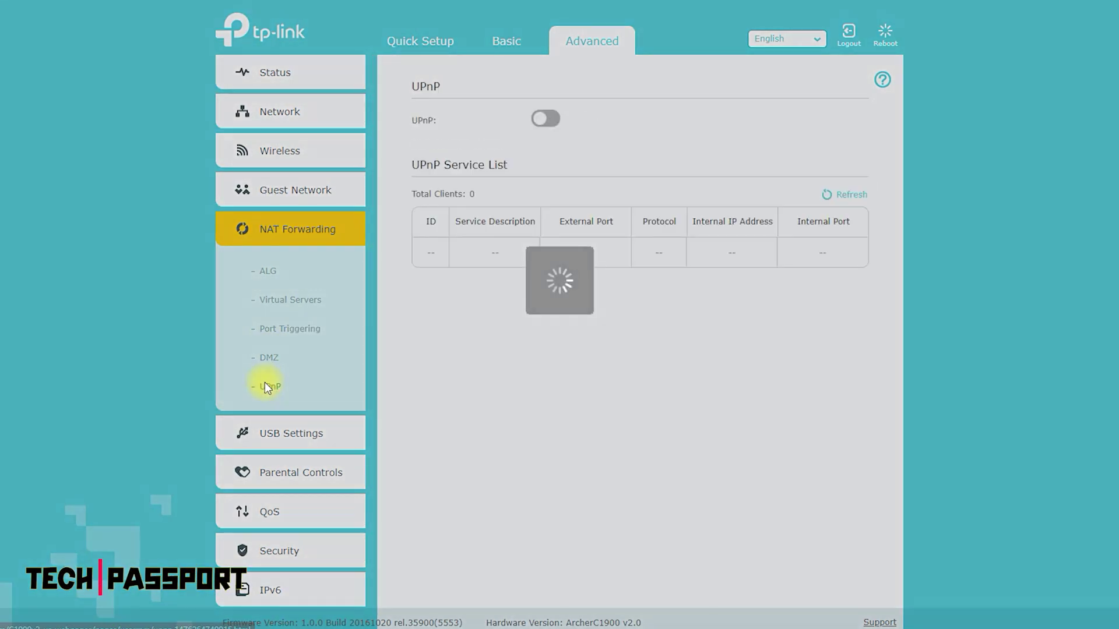
click(271, 432)
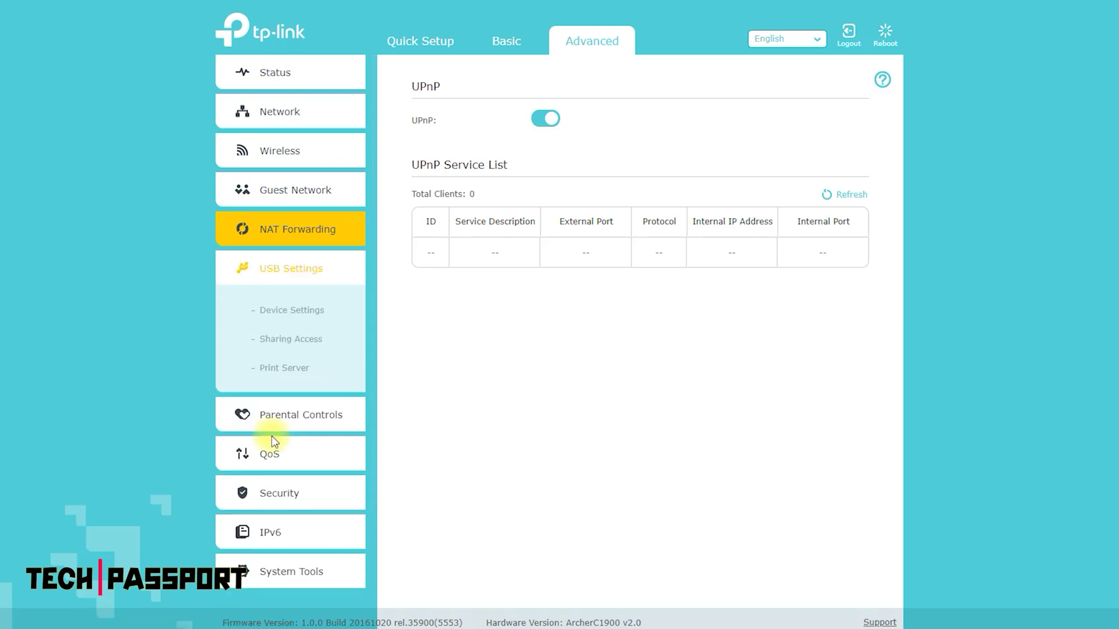
Visit USB Device Settings, then Sharing Access, scrolling down to the Folder Sharing table
click(304, 307)
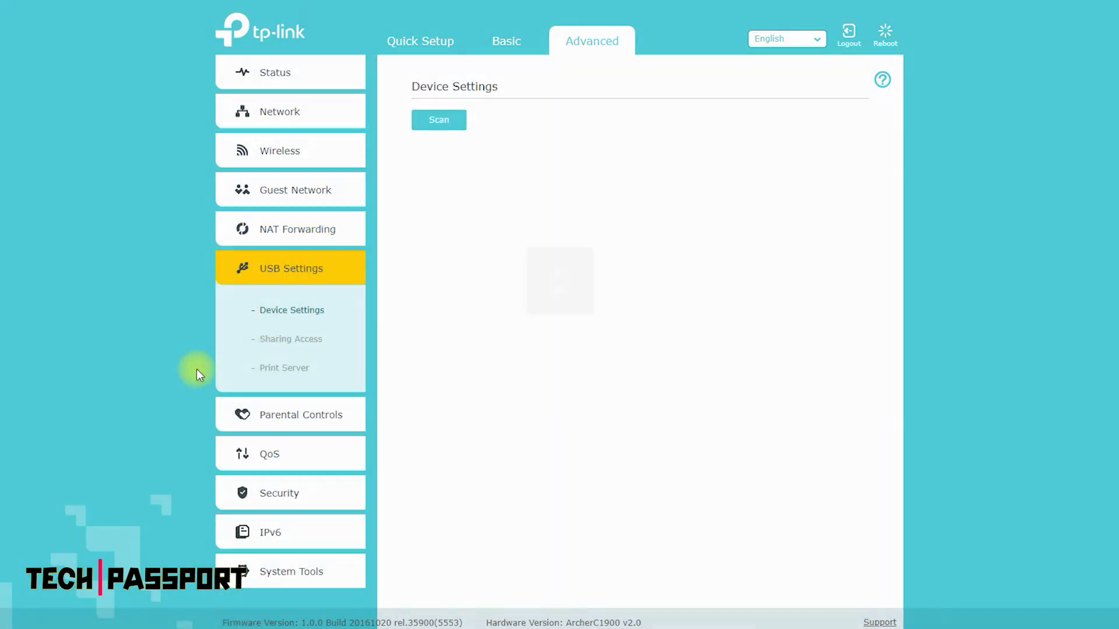
click(287, 339)
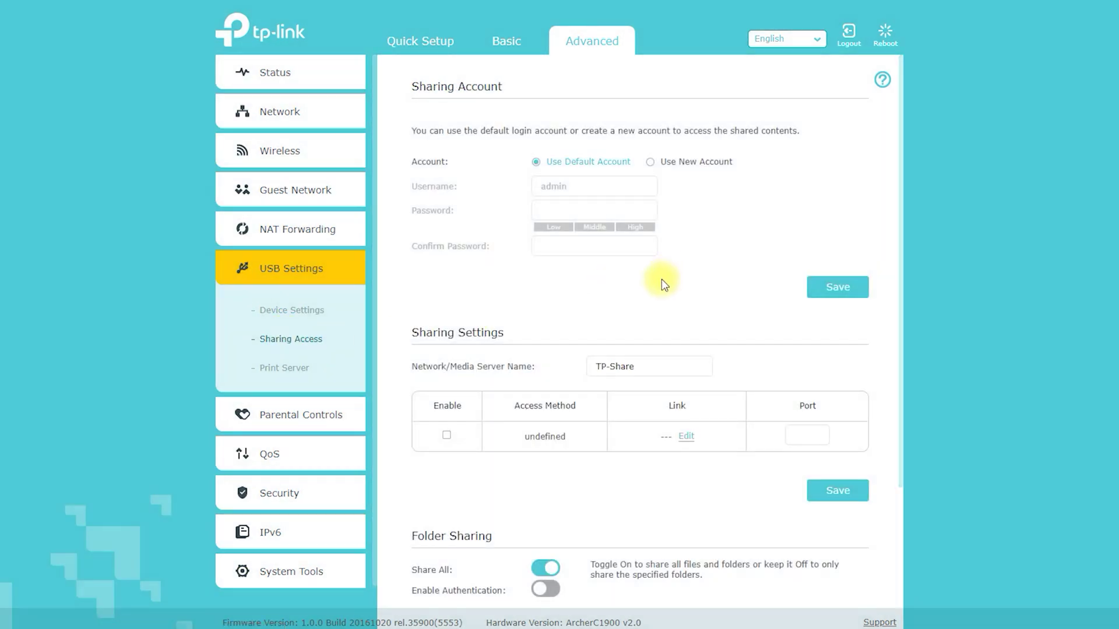
scroll(662, 280, down, 3)
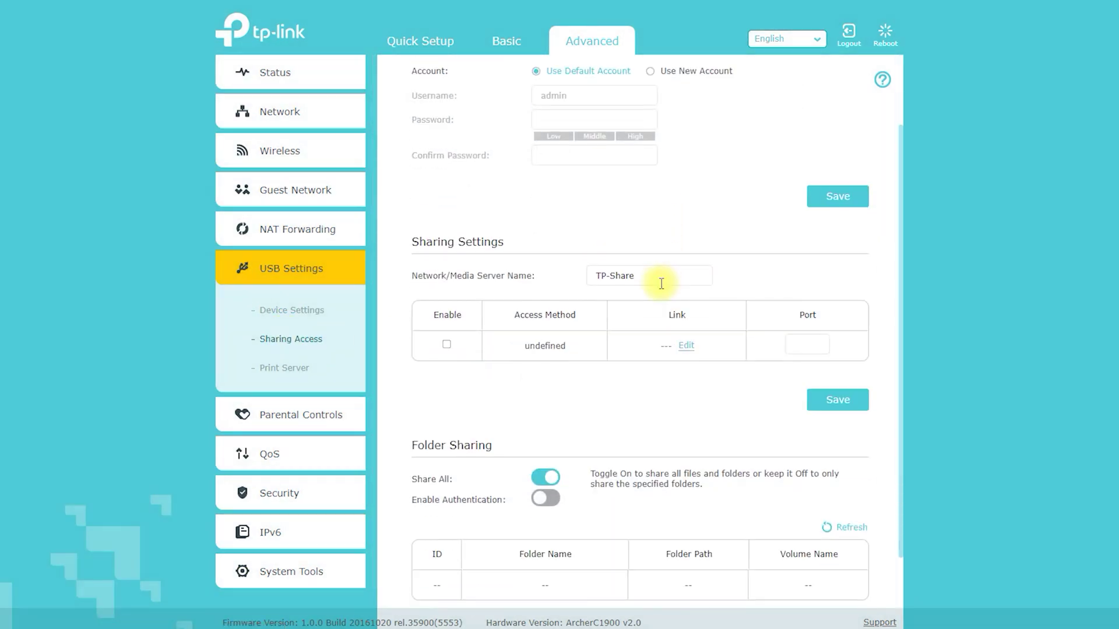
Visit the Print Server and Parental Controls pages, then open the QoS settings
click(287, 368)
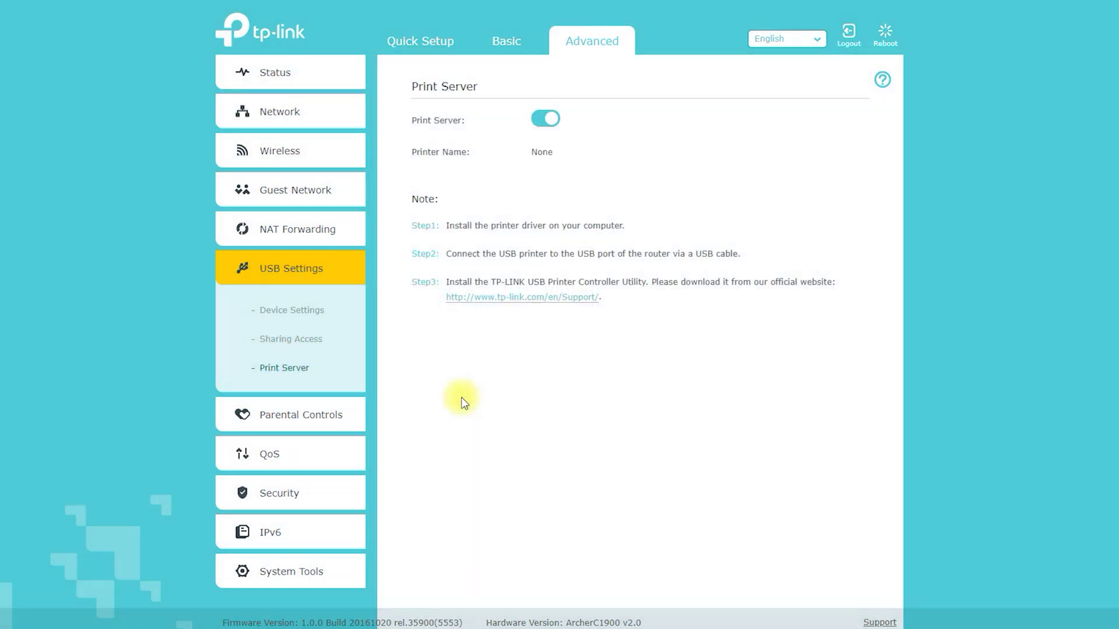
click(268, 414)
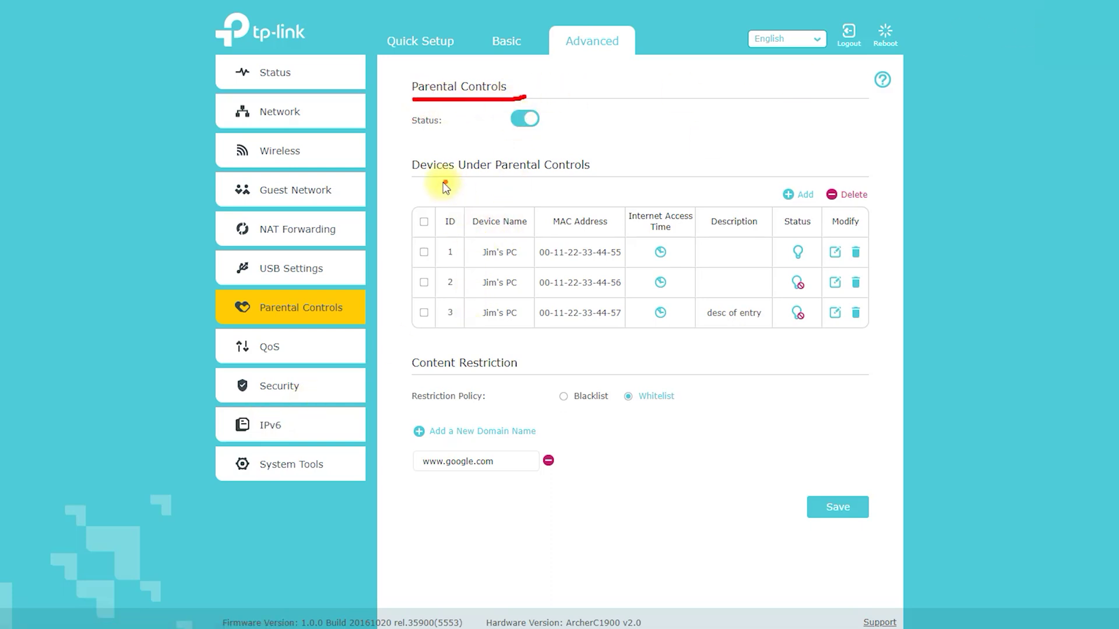
drag(609, 159, 460, 154)
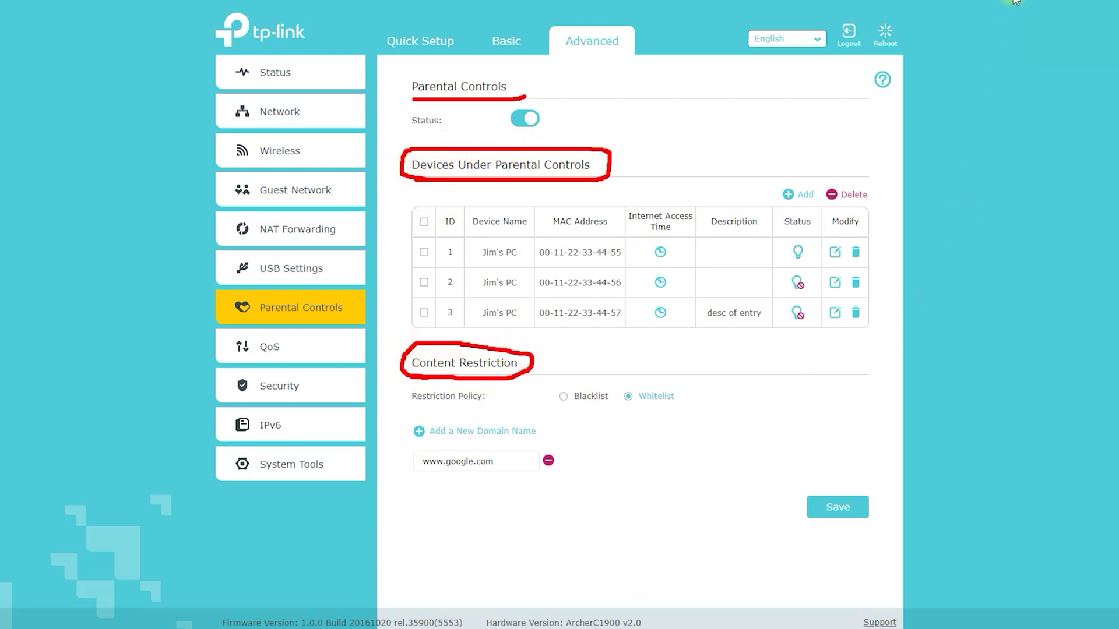
key(Escape)
click(262, 345)
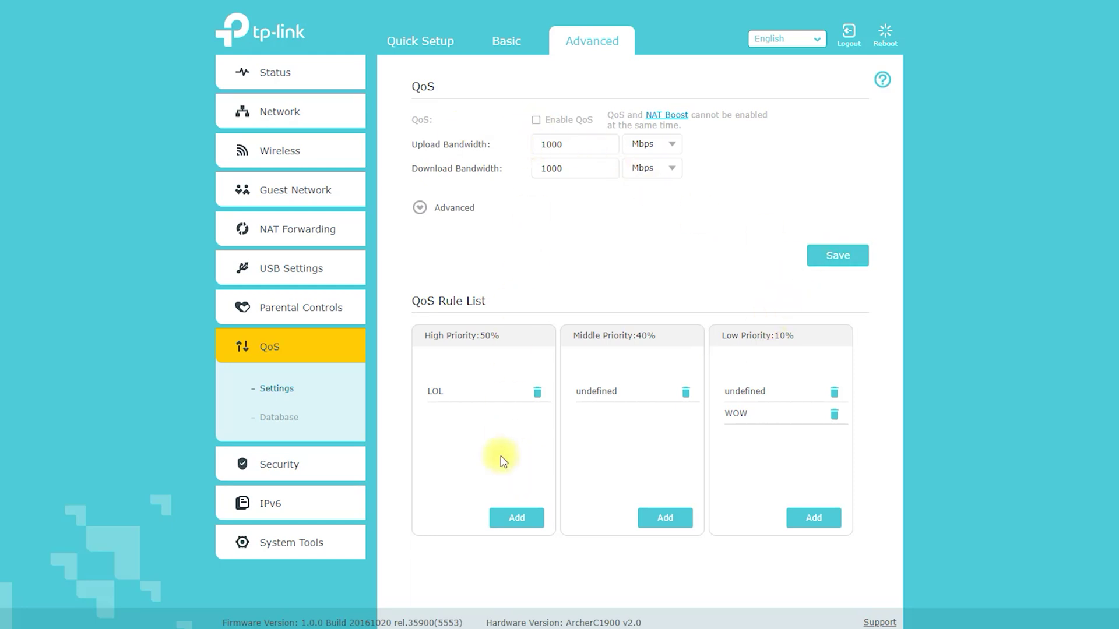
Start a High Priority QoS rule, classify it By Application, then close it unsaved
click(515, 518)
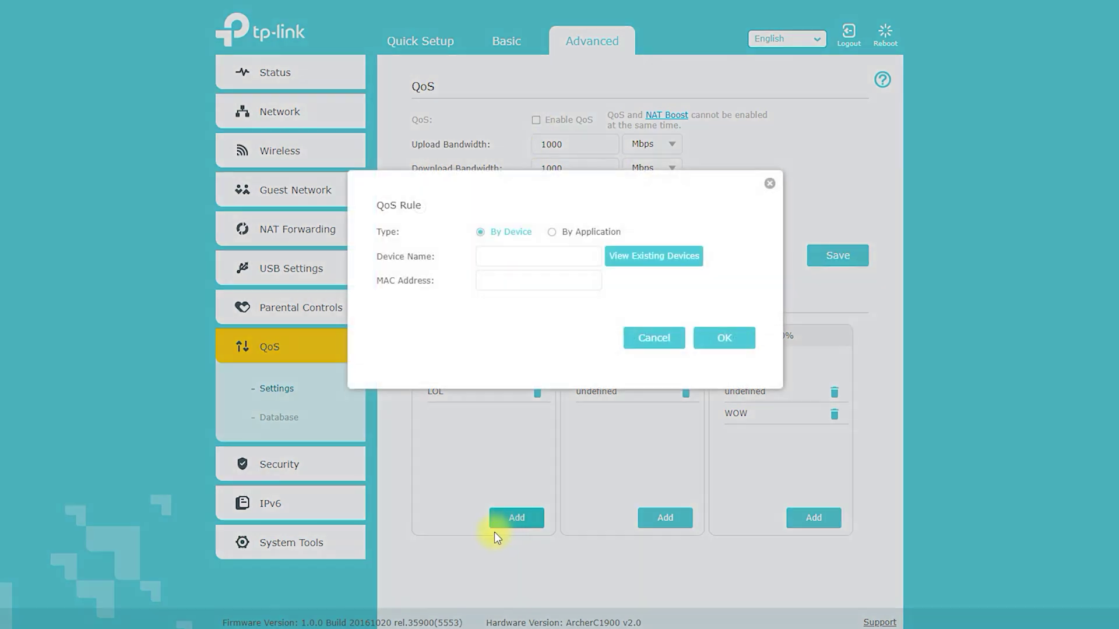
click(563, 233)
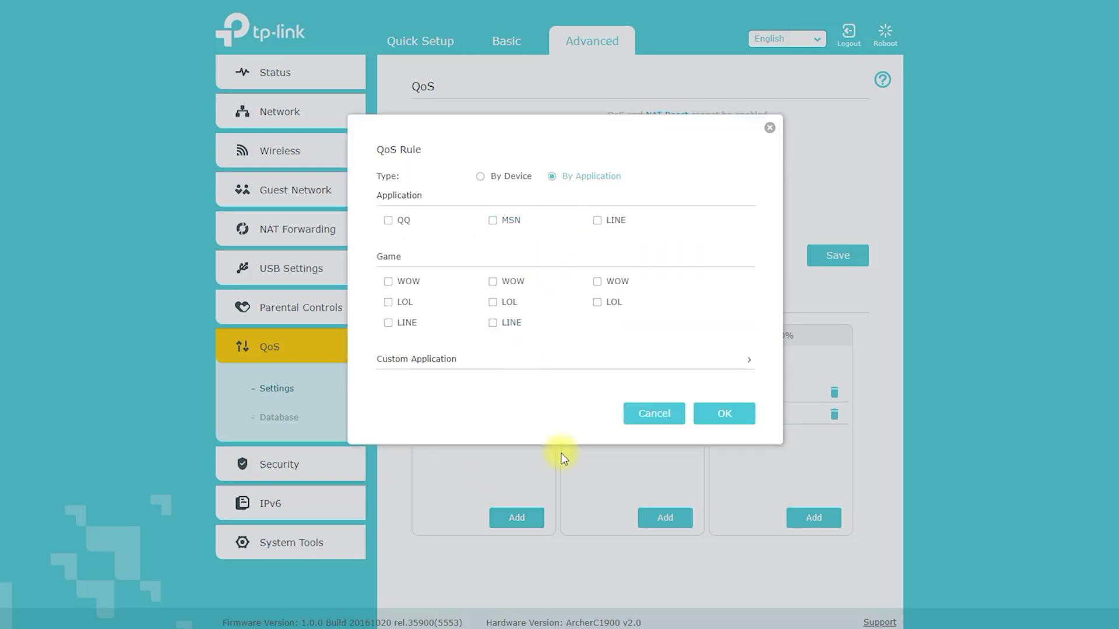
click(769, 128)
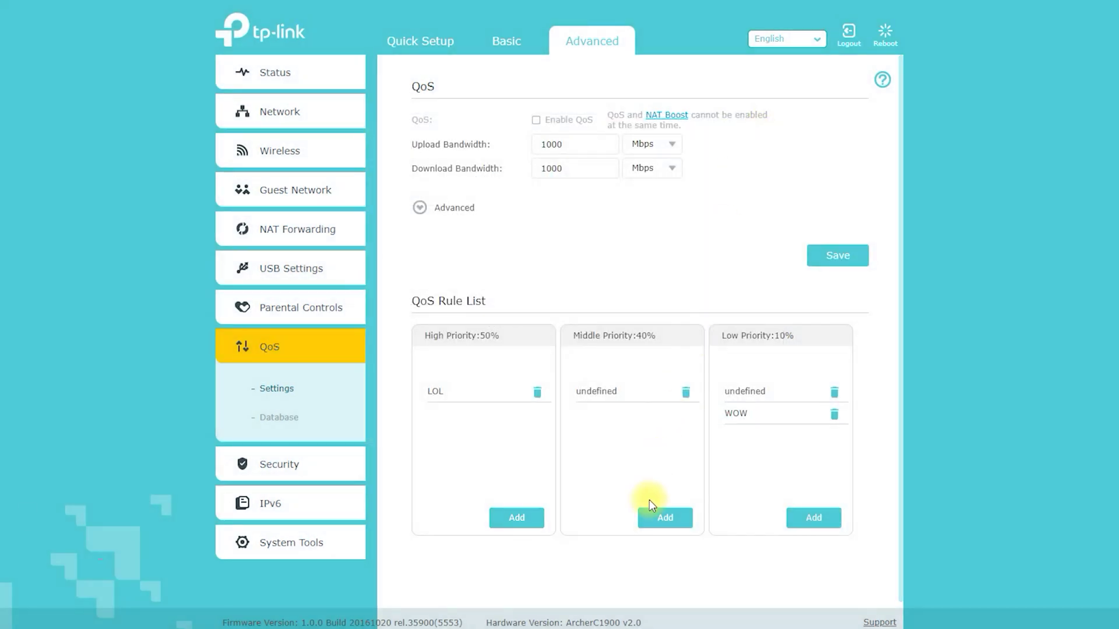
Try a Middle Priority rule By Device with no device name, discard it, and open QoS Database
click(664, 517)
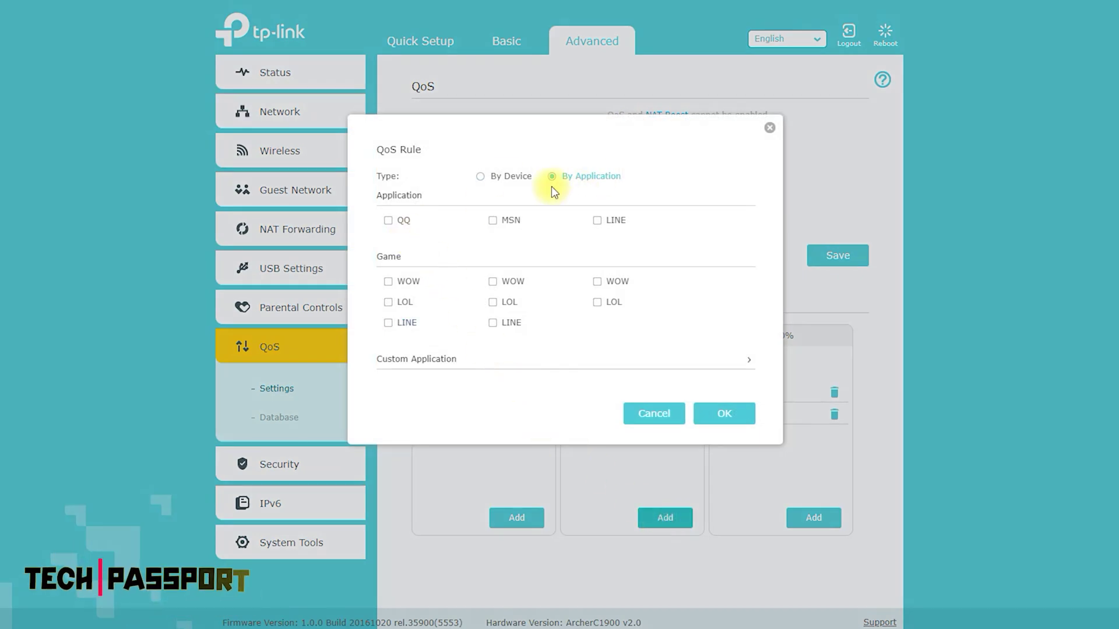
click(506, 176)
click(542, 249)
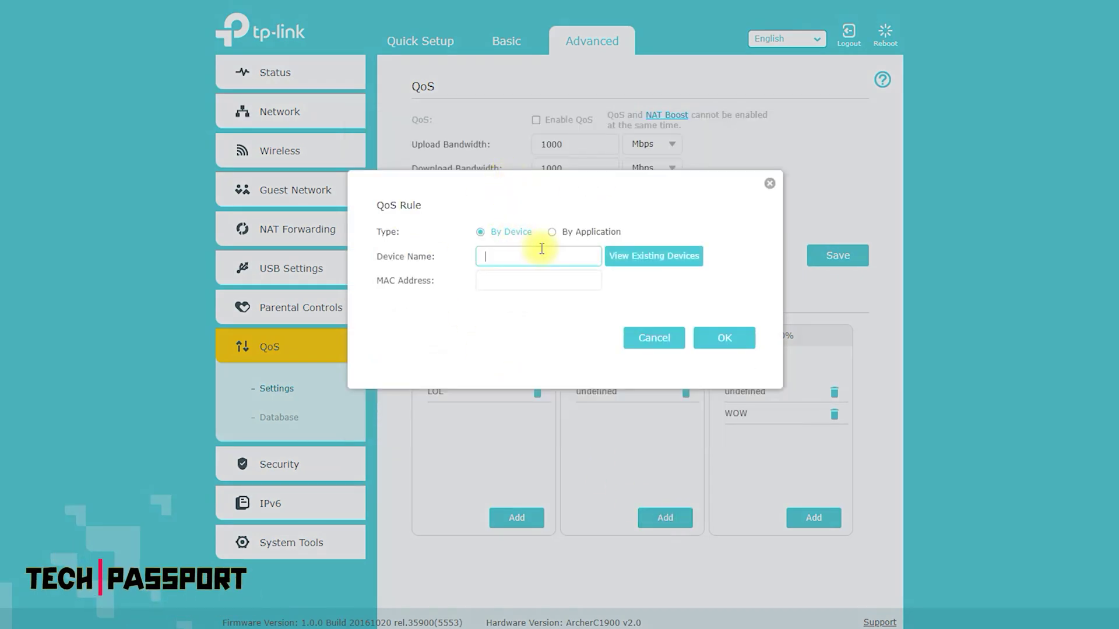
click(441, 270)
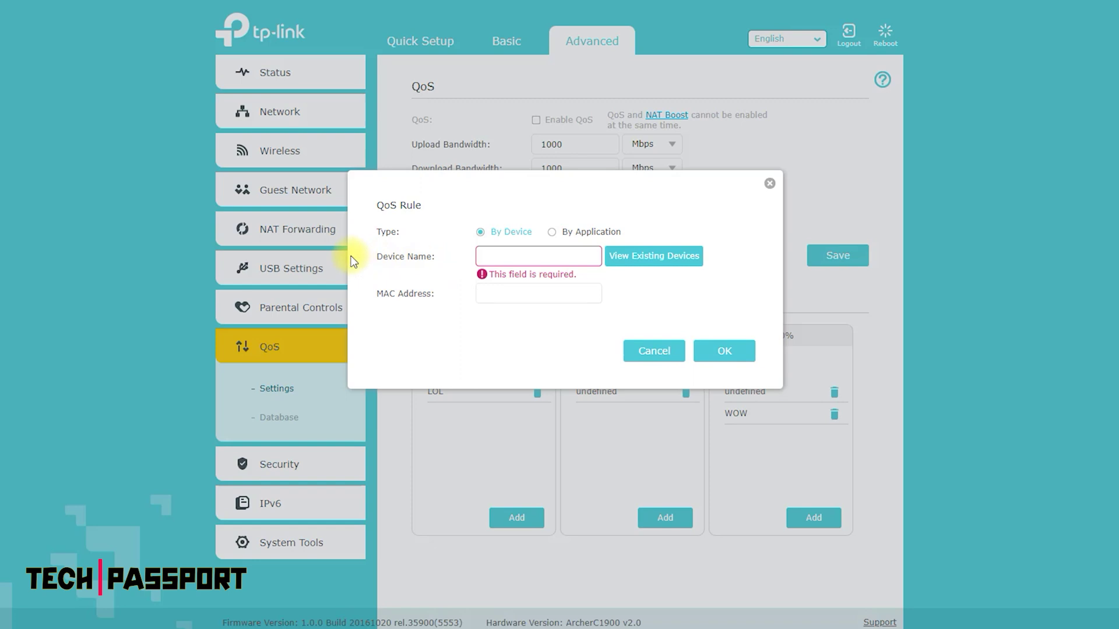
click(442, 291)
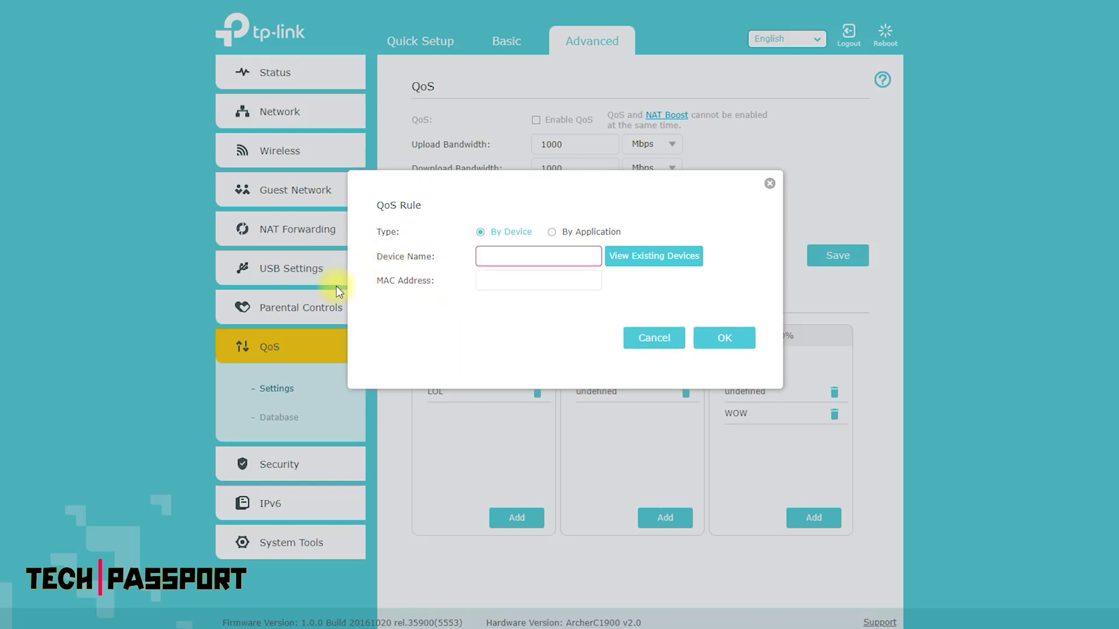
click(767, 186)
click(280, 417)
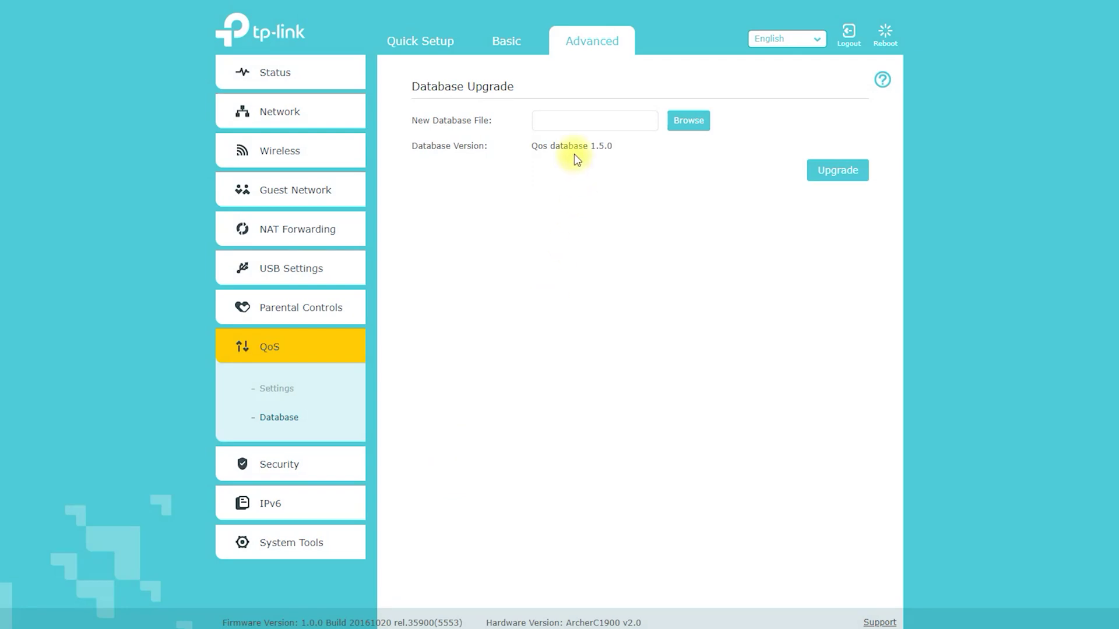
Browse Security's Firewall, Access Control and IP & MAC Binding pages, then open IPv6
click(284, 469)
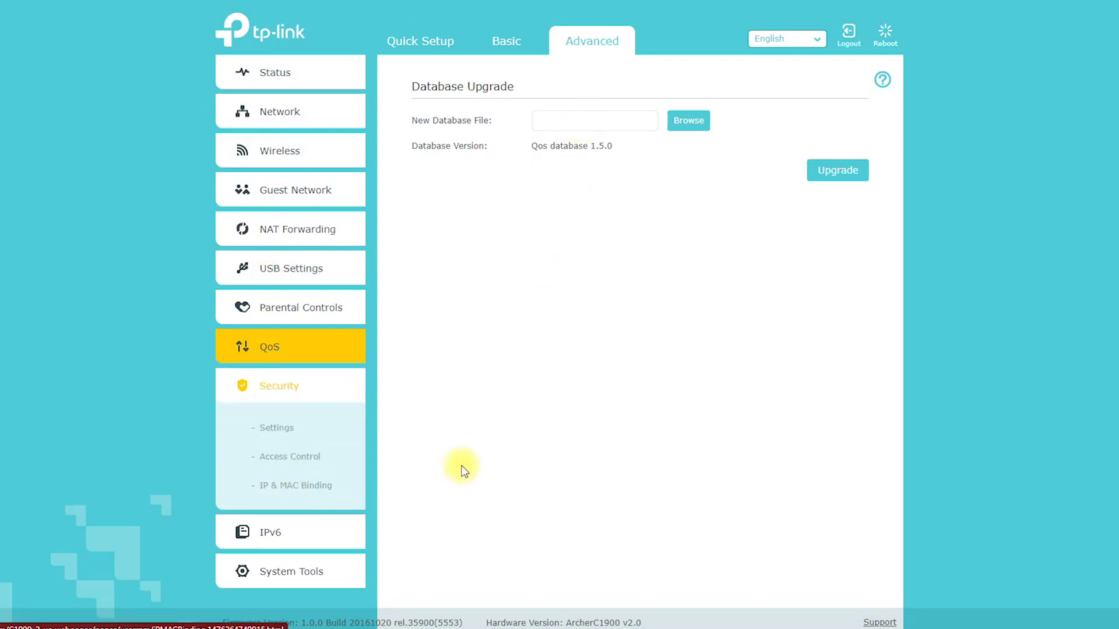
click(276, 430)
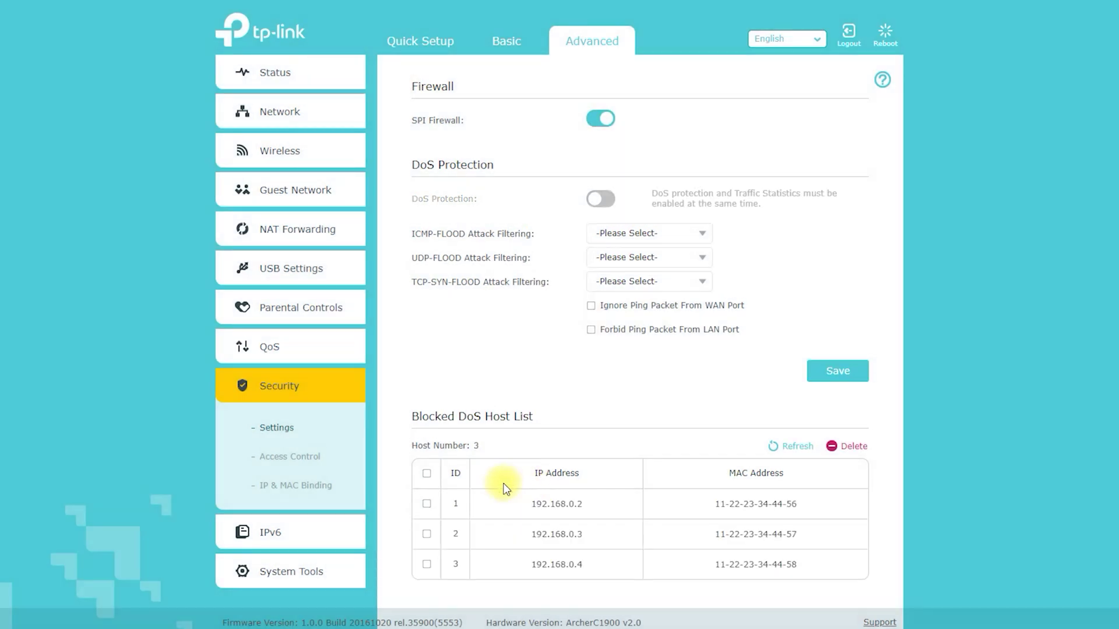
scroll(524, 472, down, 1)
click(290, 456)
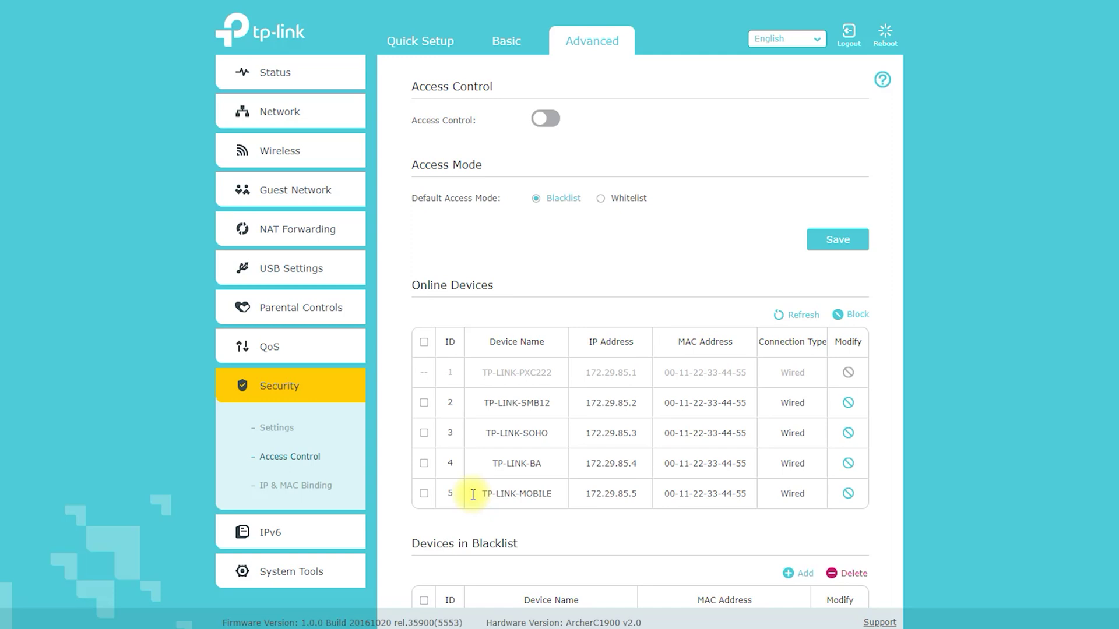
scroll(472, 494, down, 5)
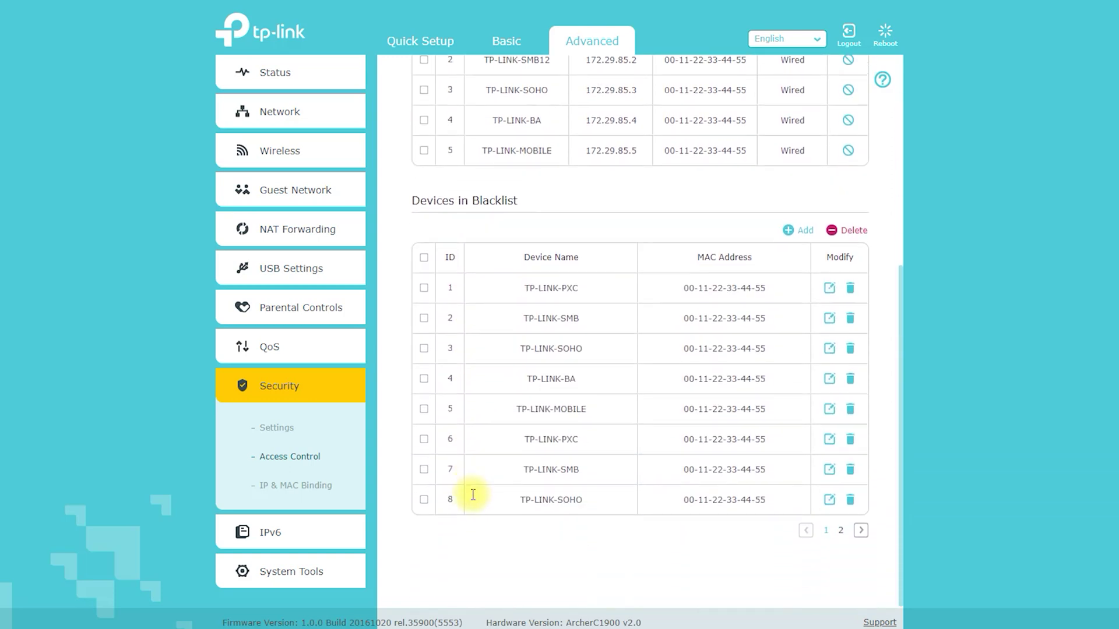
click(291, 486)
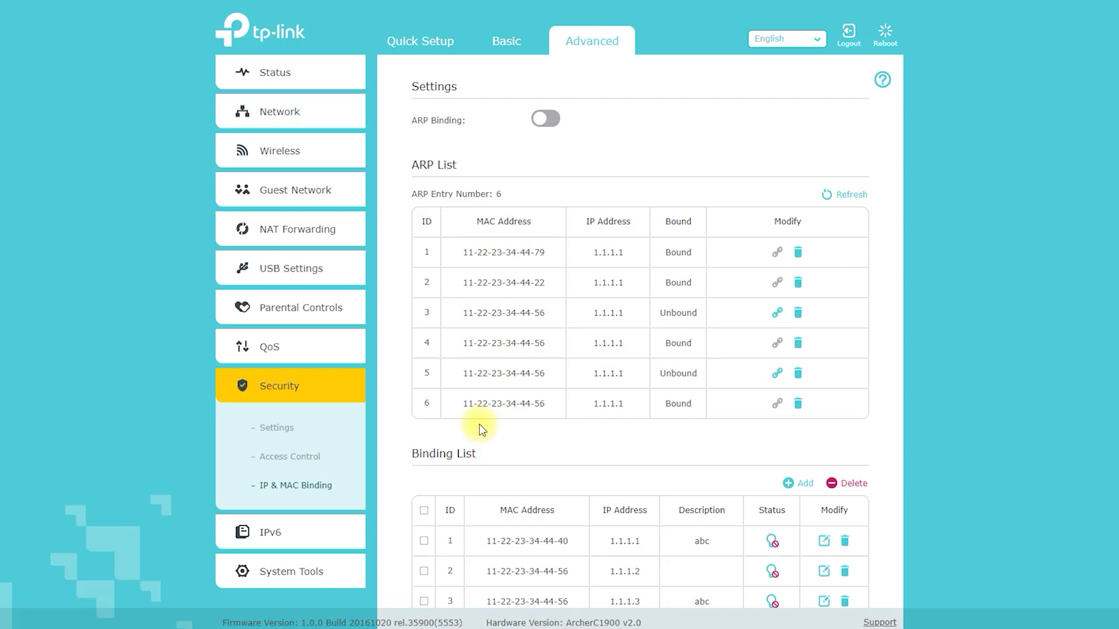
scroll(479, 429, down, 3)
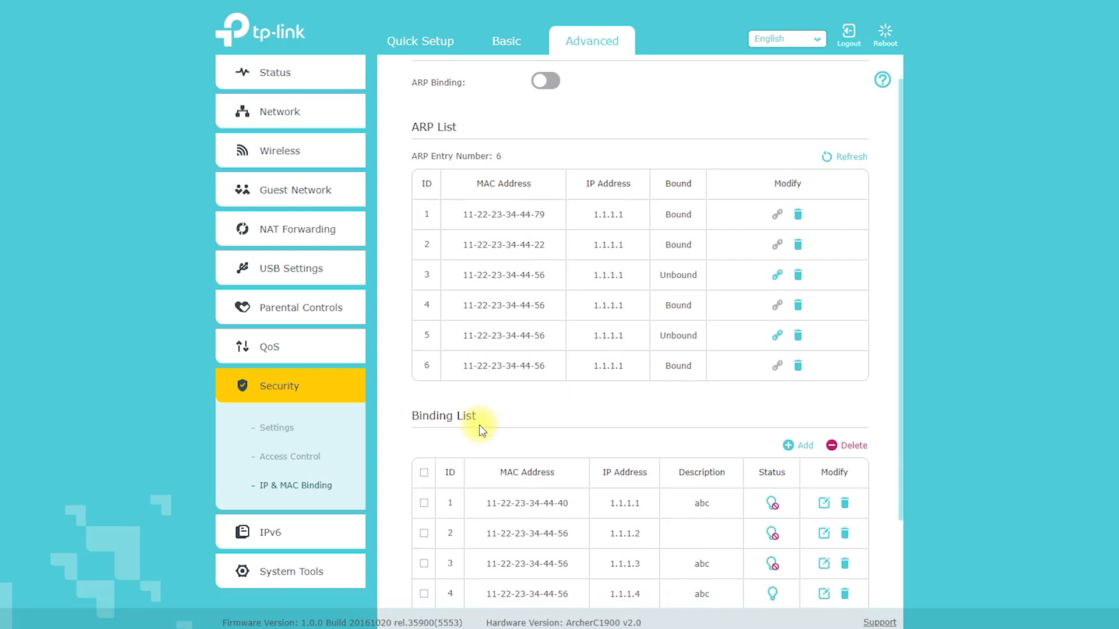
click(273, 526)
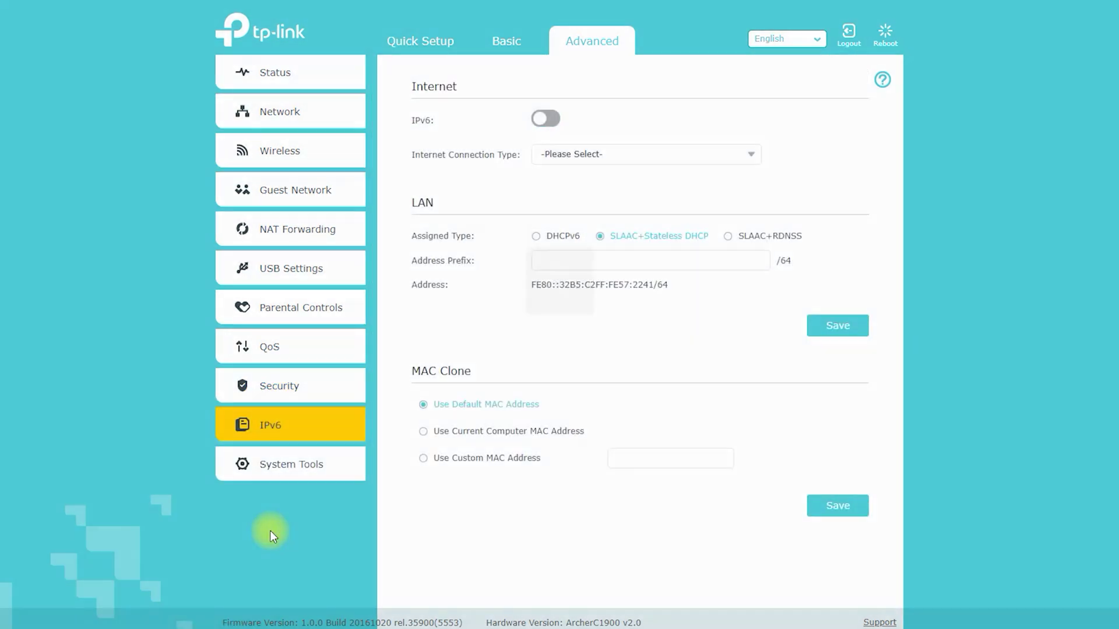
Cycle the IPv6 connection type through Static IP, Dynamic IP, PPPoE and 6to4, ending on Pass-Through (Bridge)
click(577, 159)
click(580, 182)
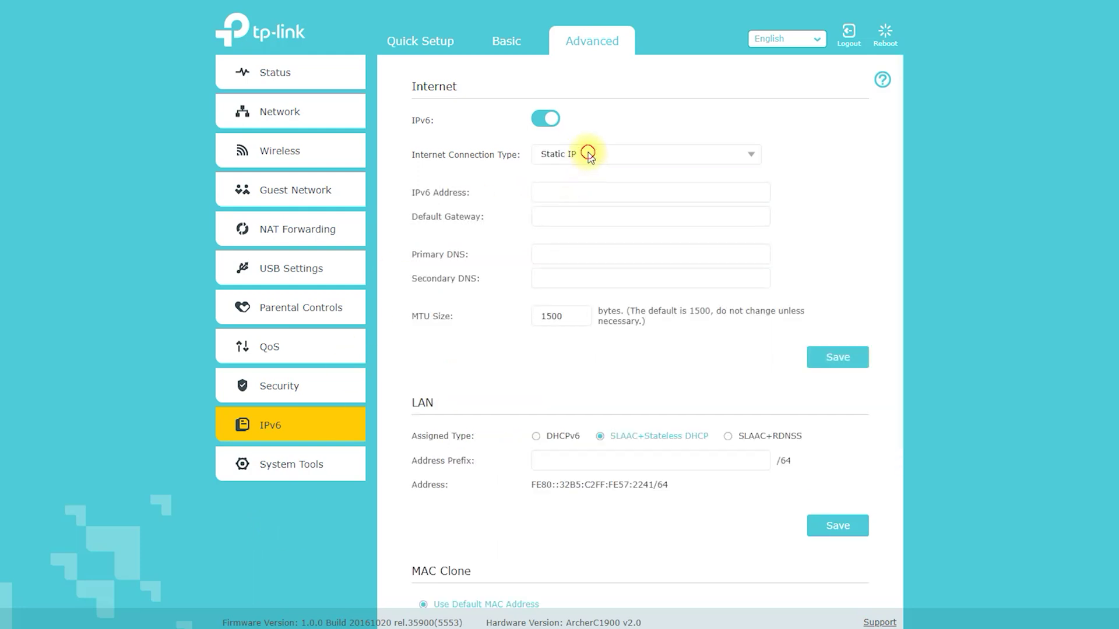
click(589, 154)
click(591, 198)
click(608, 154)
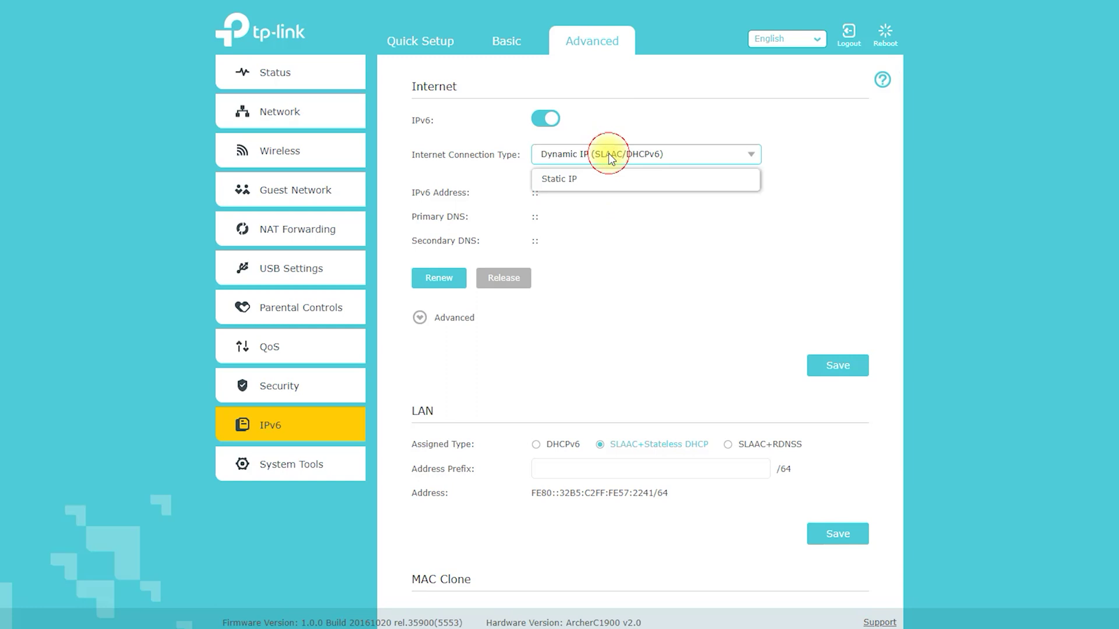
click(593, 219)
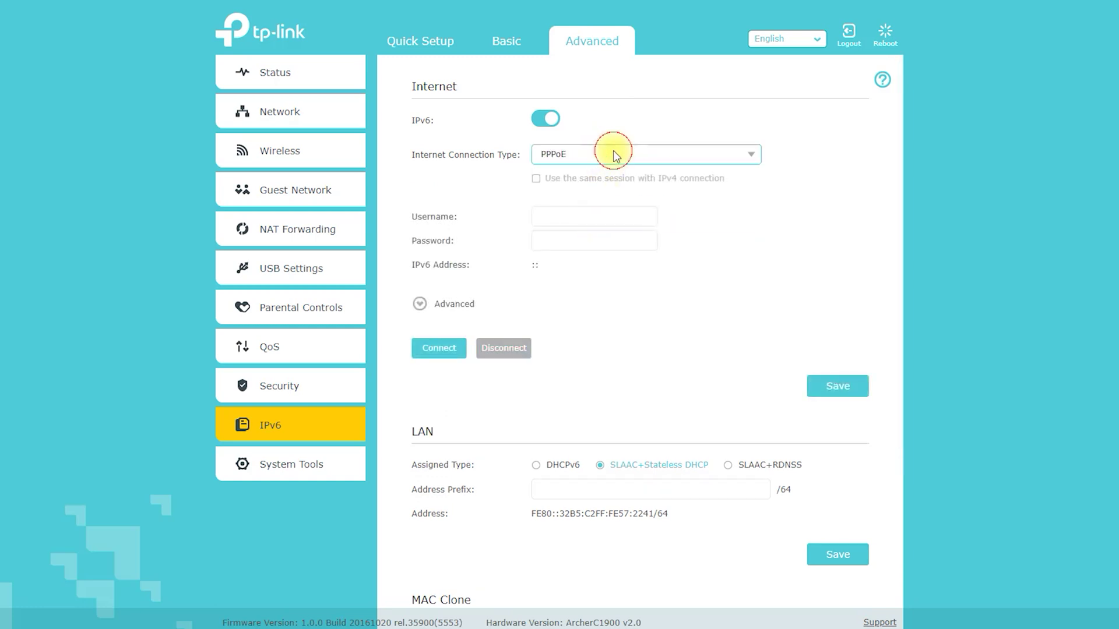
click(613, 150)
click(591, 239)
click(611, 155)
click(600, 261)
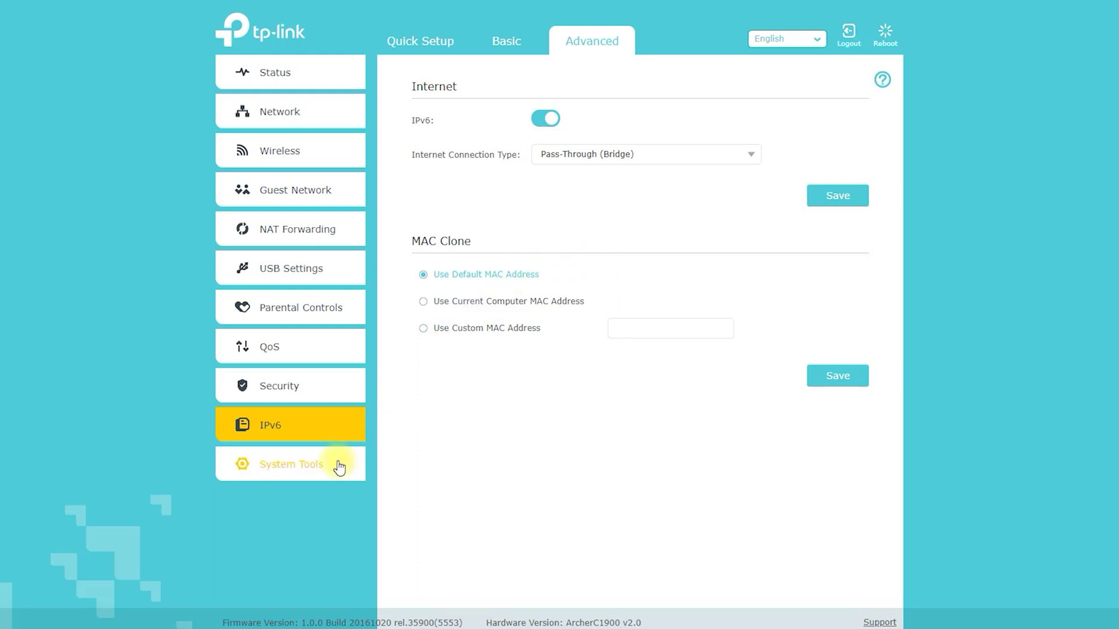
click(284, 467)
View Time Settings, Diagnostics, Firmware Upgrade, Backup & Restore, Administration, System Log and Traffic Statistics
click(316, 506)
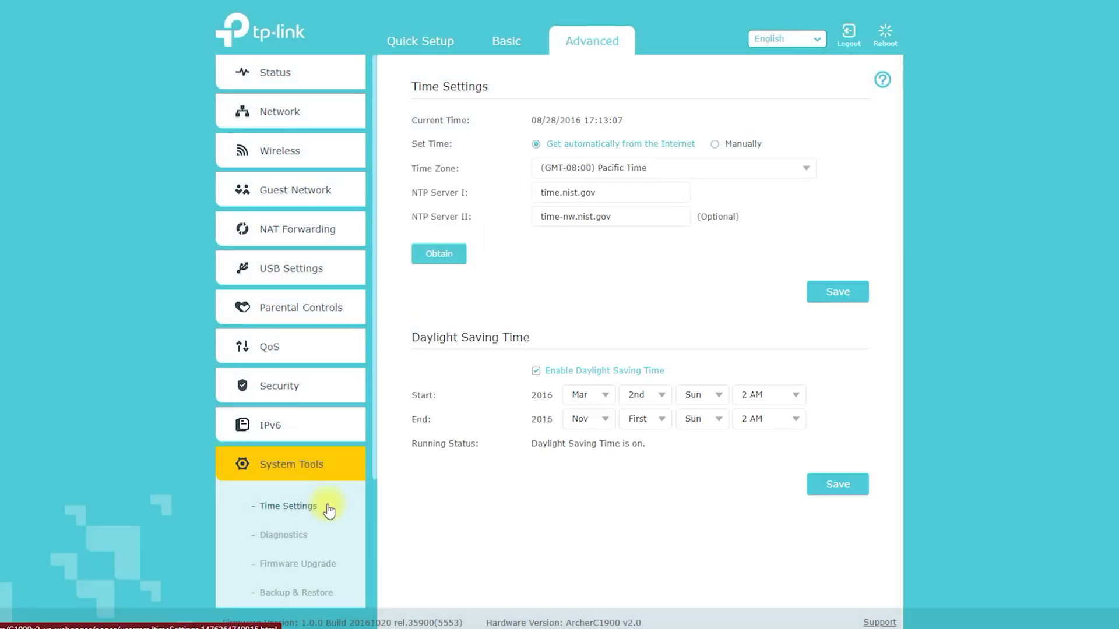
scroll(328, 506, down, 3)
click(283, 381)
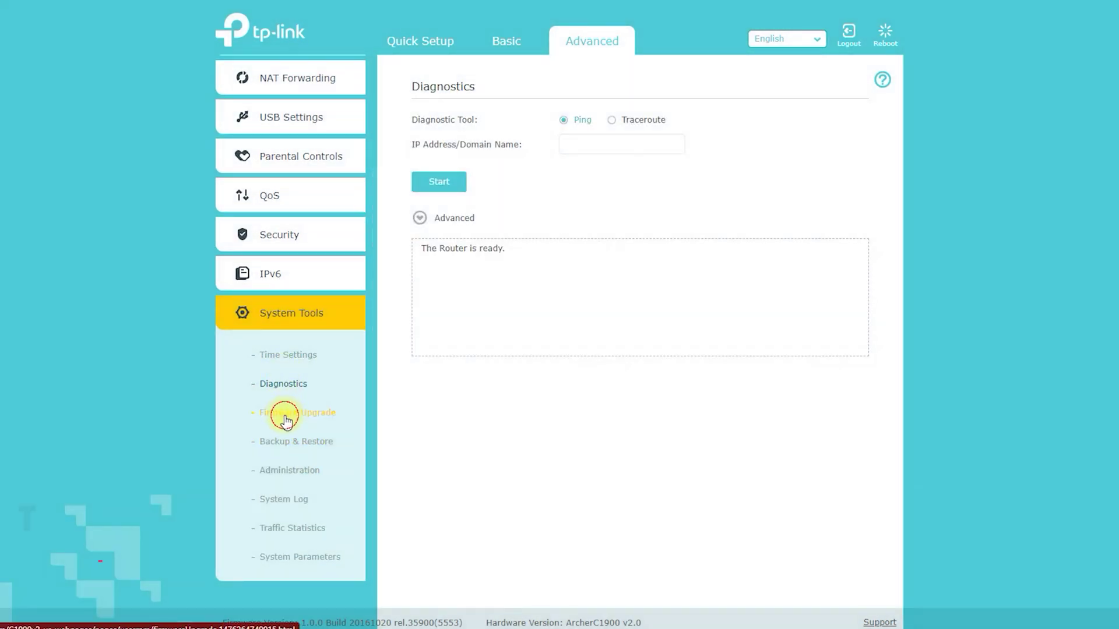
click(285, 416)
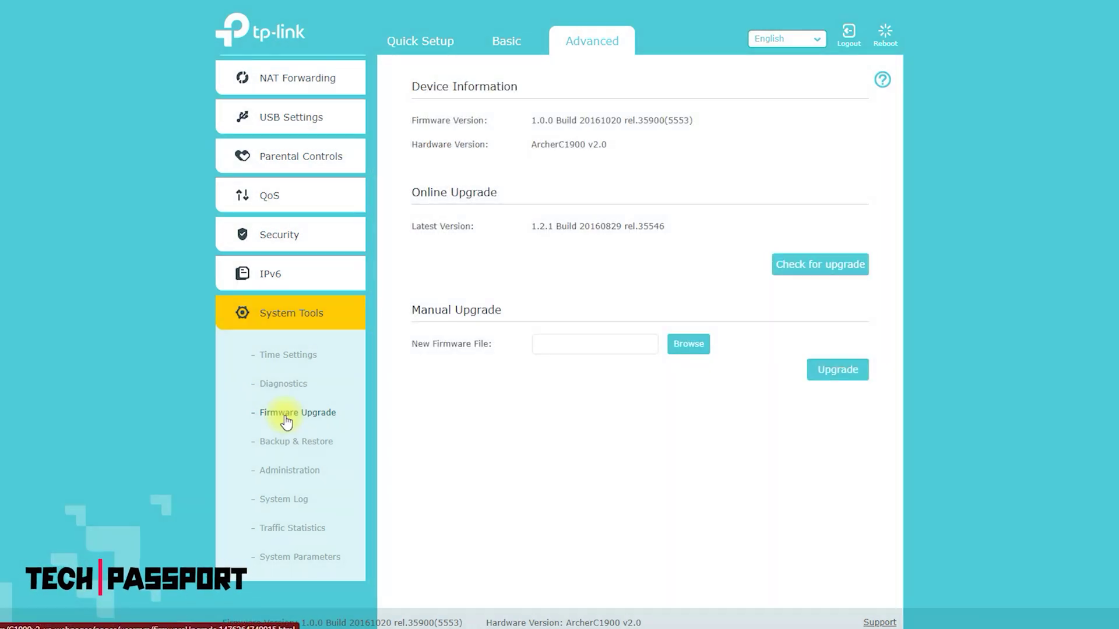
click(290, 442)
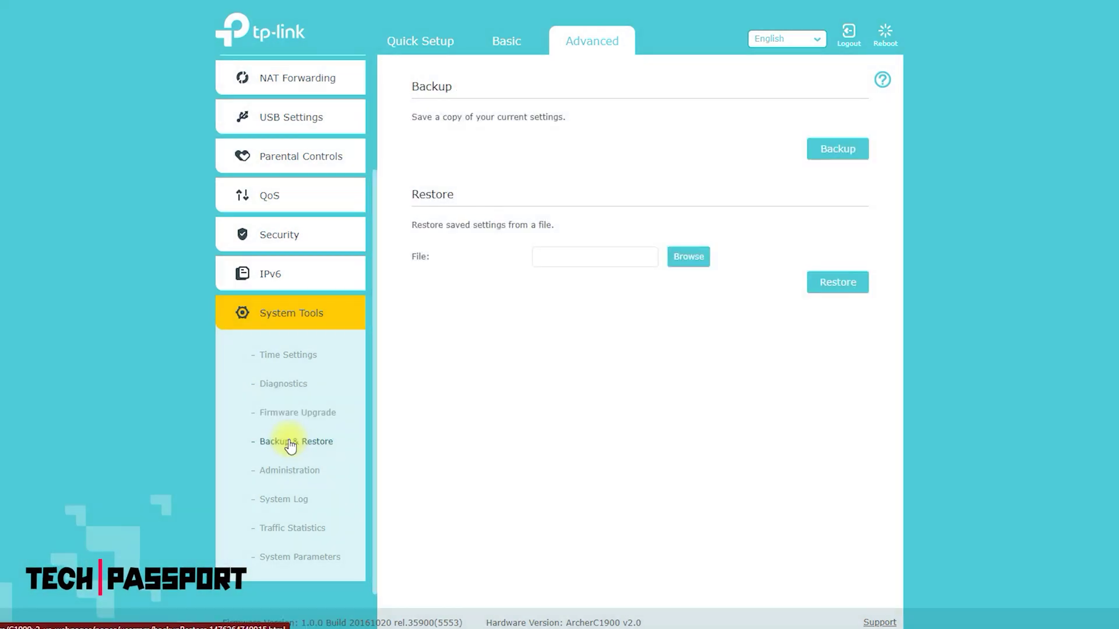
click(289, 470)
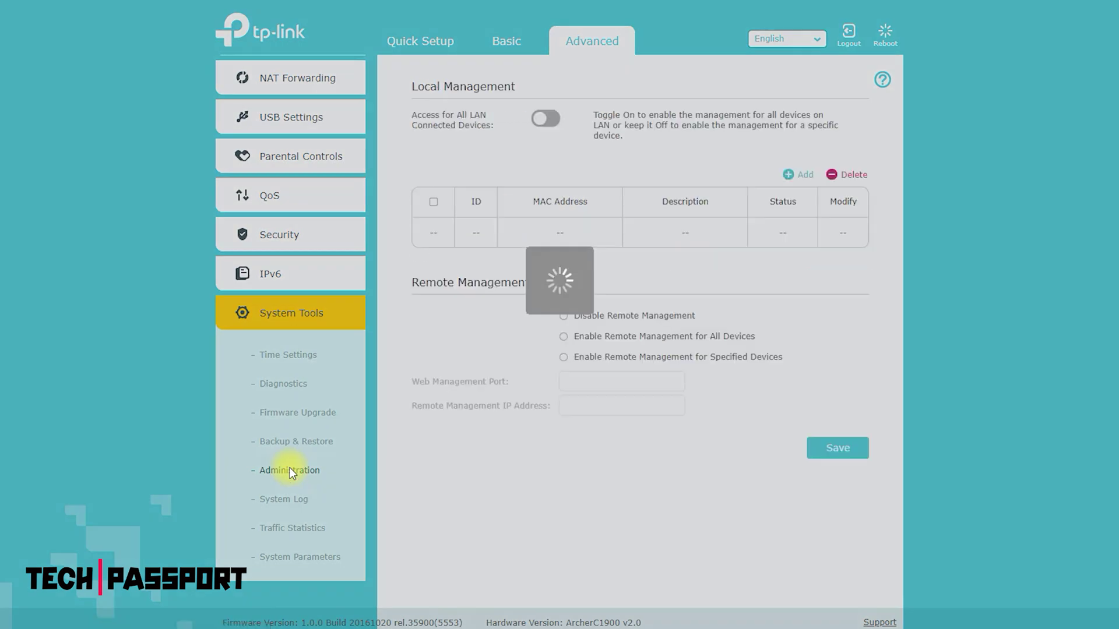
scroll(291, 475, down, 1)
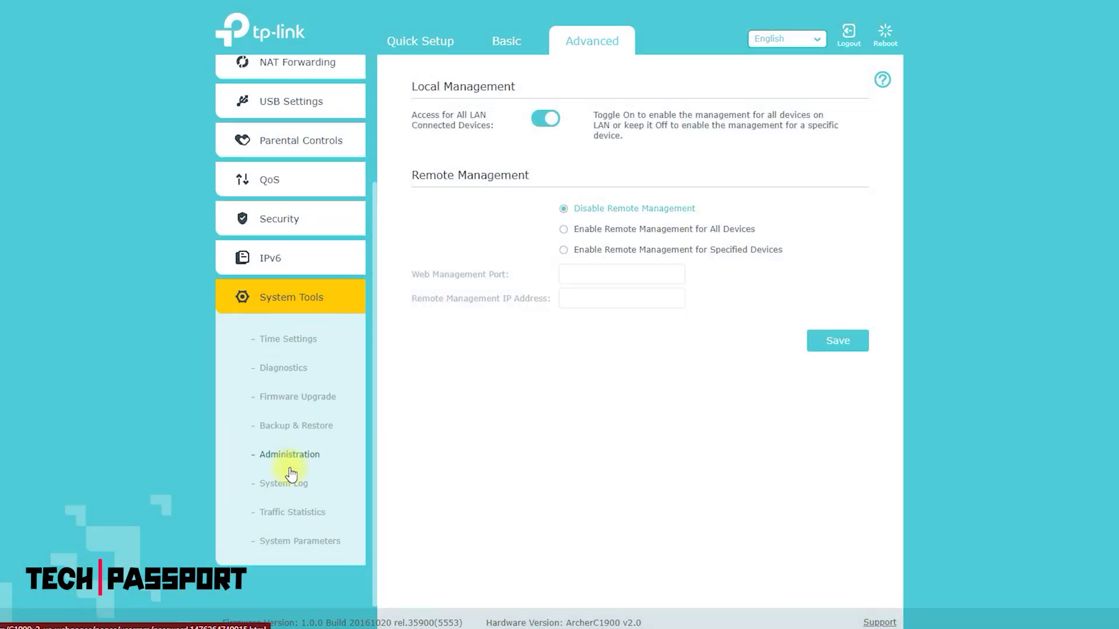
click(291, 484)
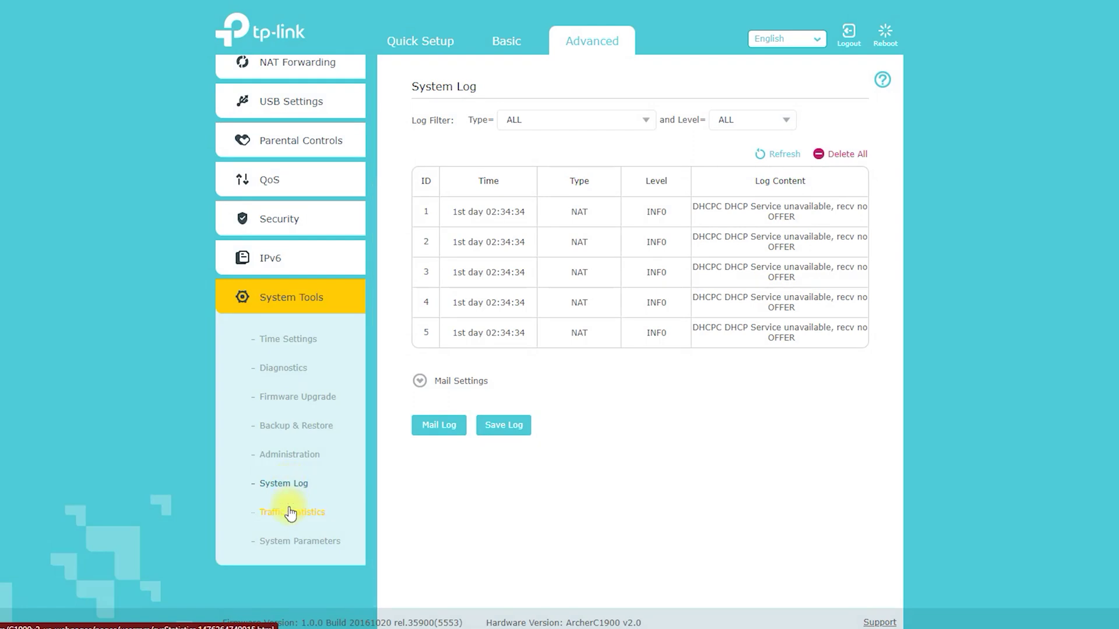
click(290, 513)
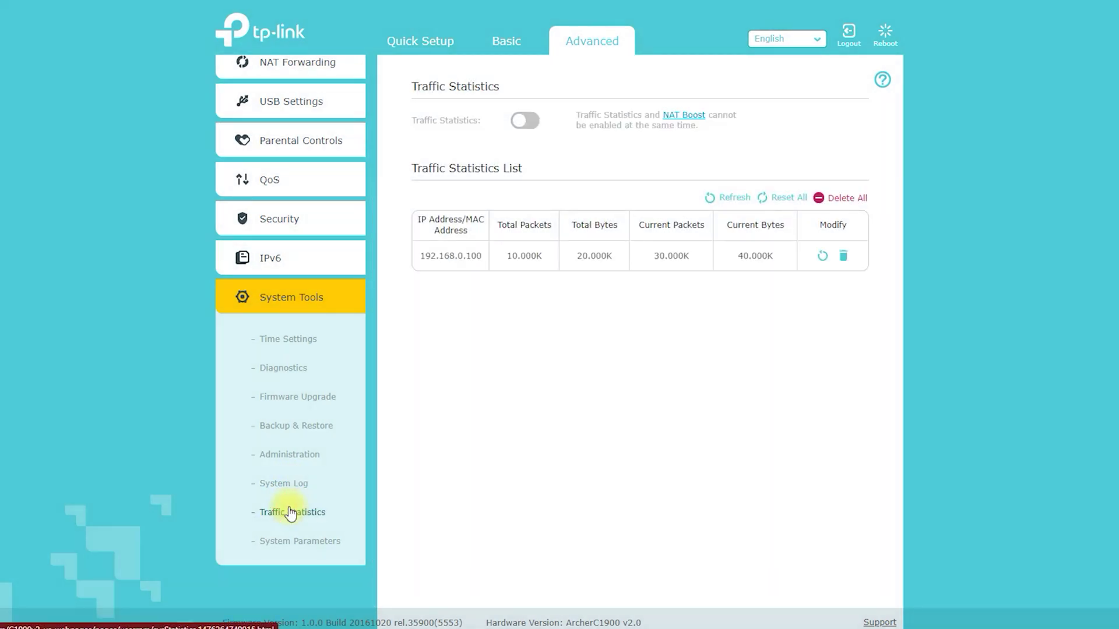
Open System Tools > System Parameters and scroll down to the Duplex setting
click(291, 546)
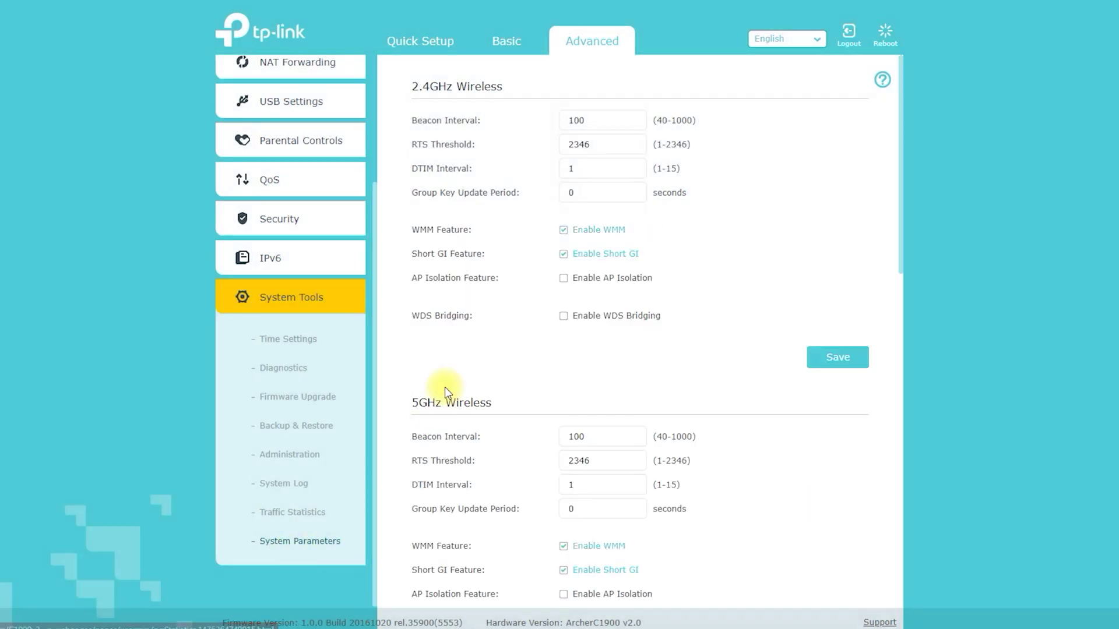
scroll(444, 391, down, 3)
scroll(439, 422, down, 1)
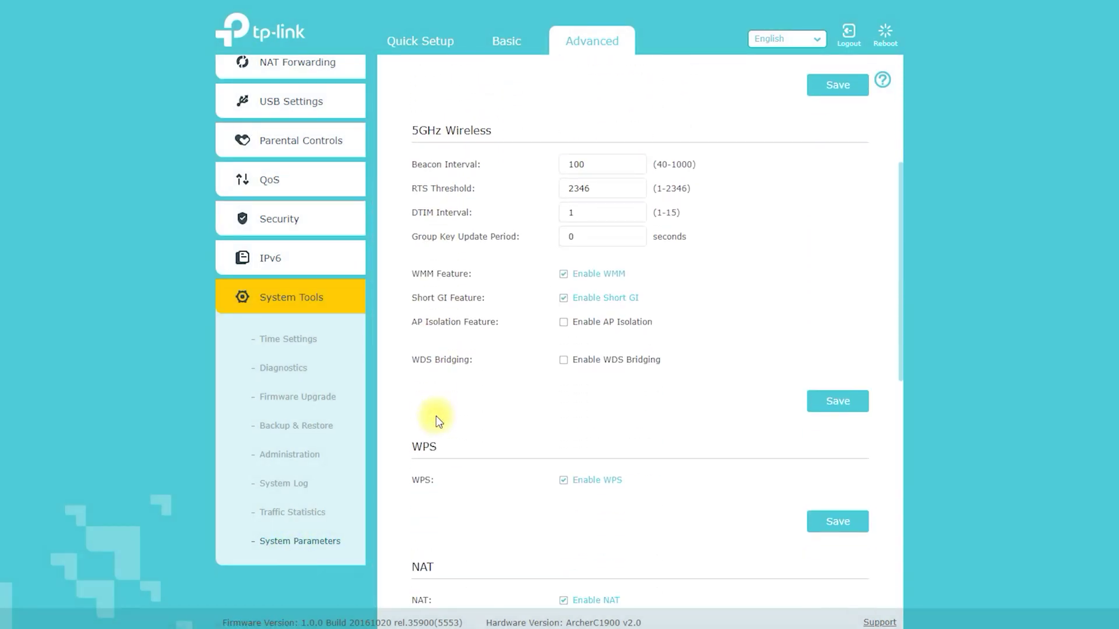
scroll(439, 421, down, 4)
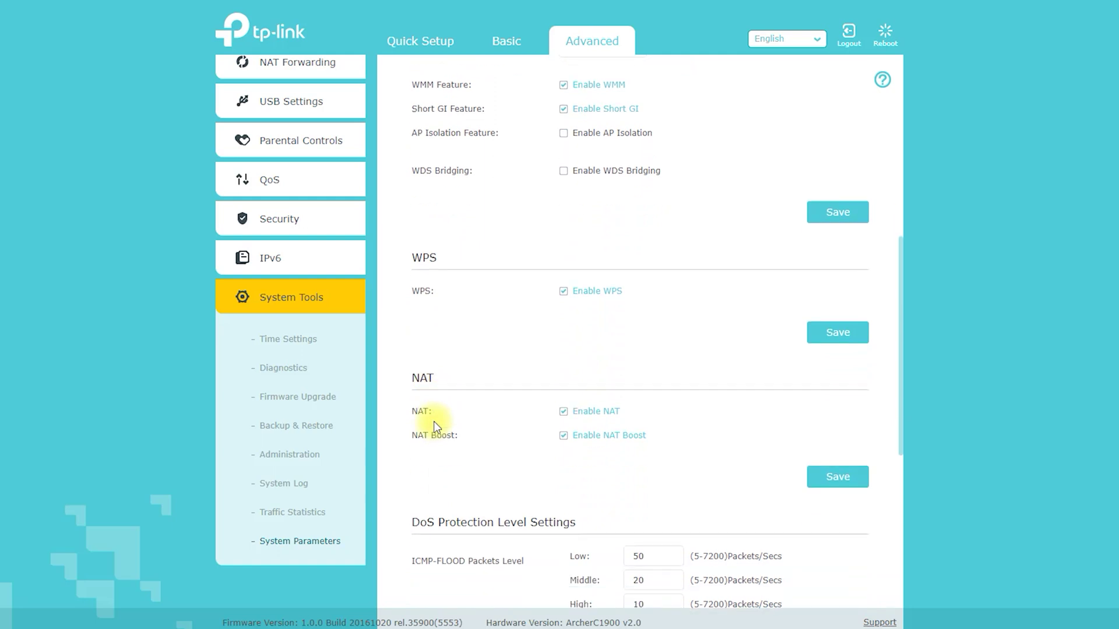
scroll(433, 422, down, 5)
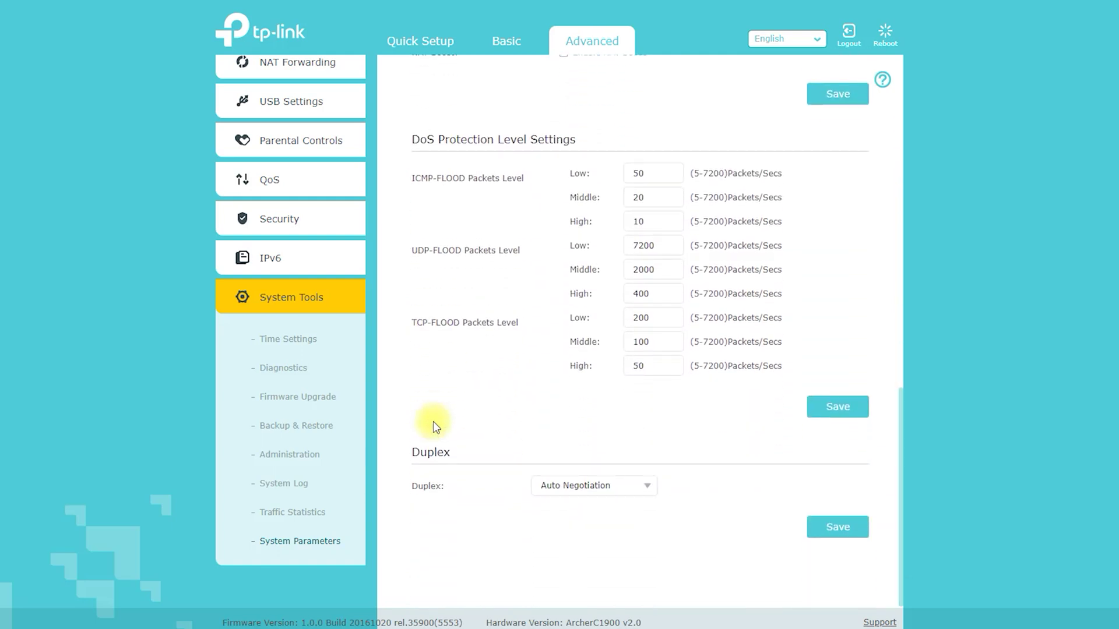
scroll(432, 422, up, 1)
Set Duplex to 1000Mbps full, then 100Mbps full, ending on 100Mbps half duplex
click(575, 515)
click(577, 565)
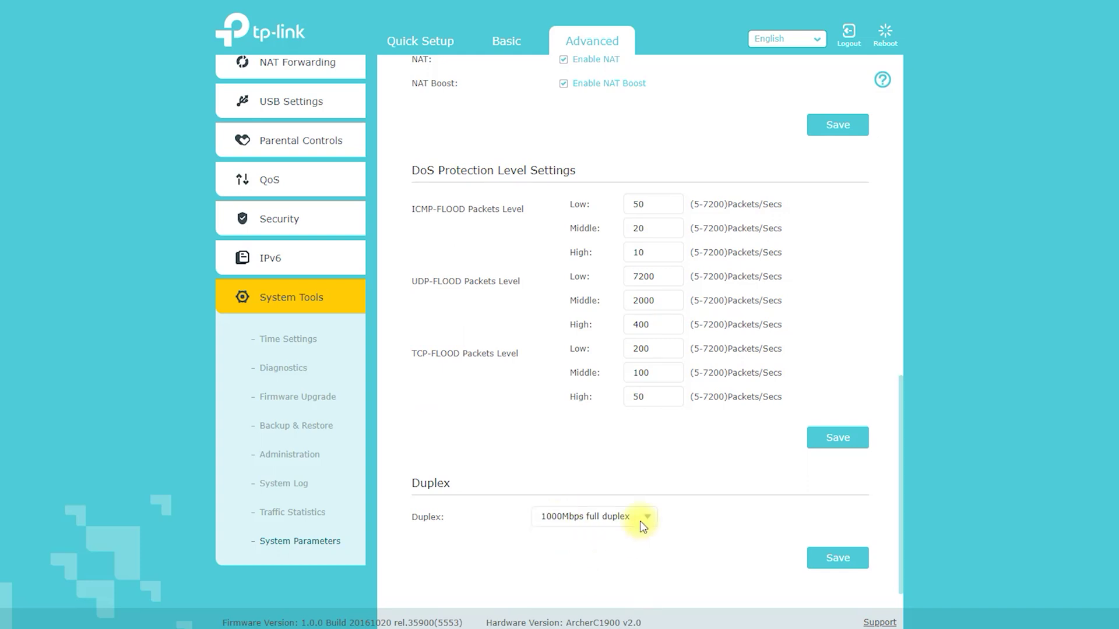
scroll(646, 559, down, 1)
click(645, 487)
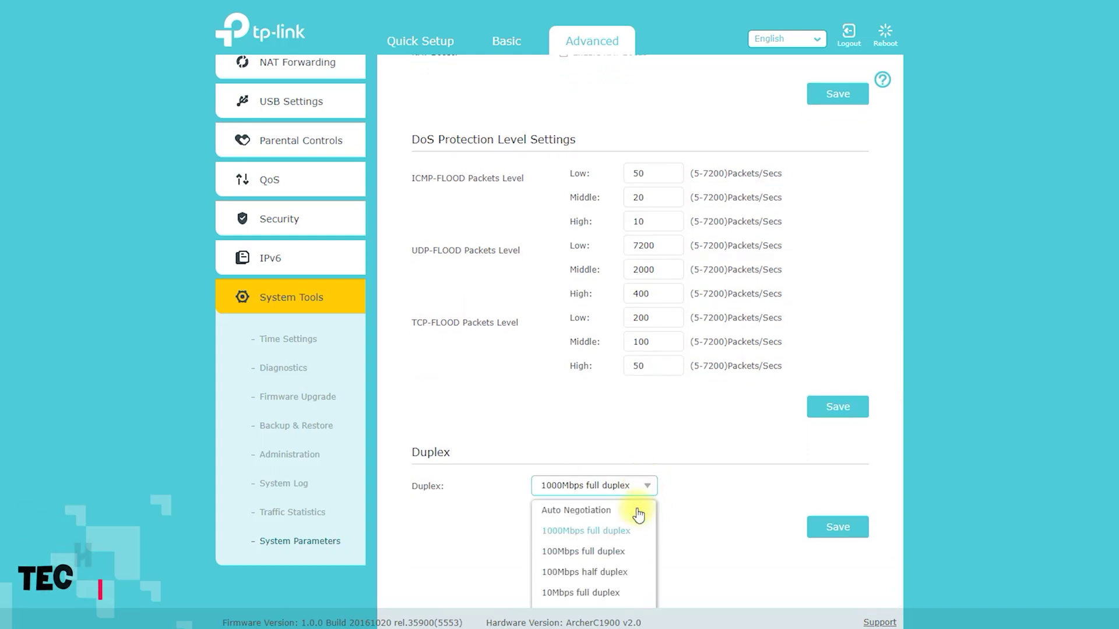
click(631, 552)
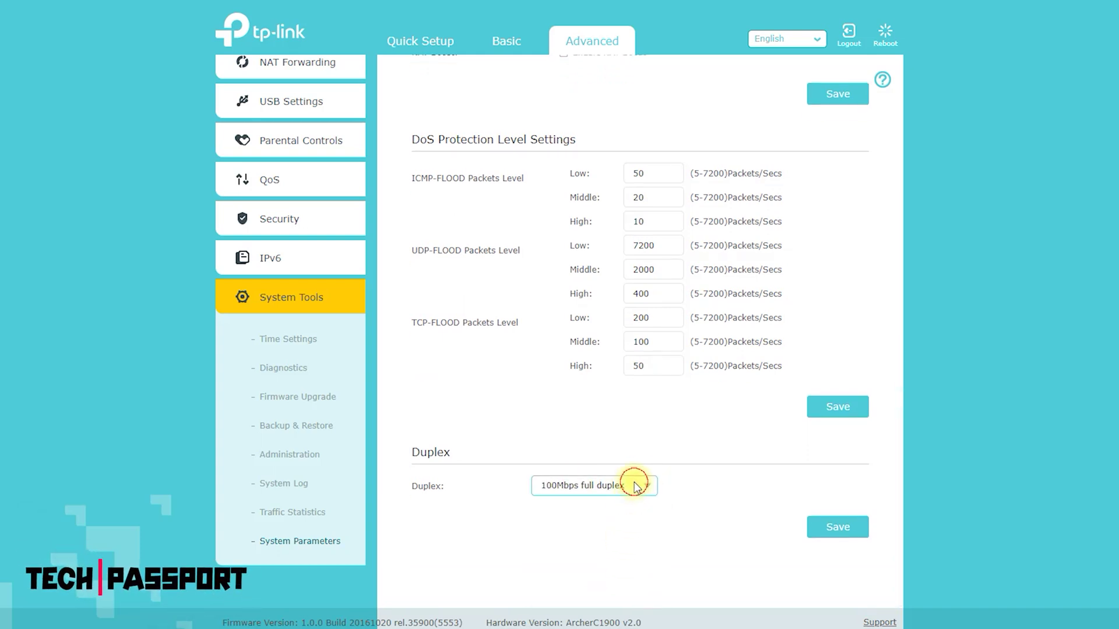
click(637, 486)
click(609, 571)
scroll(547, 539, up, 1)
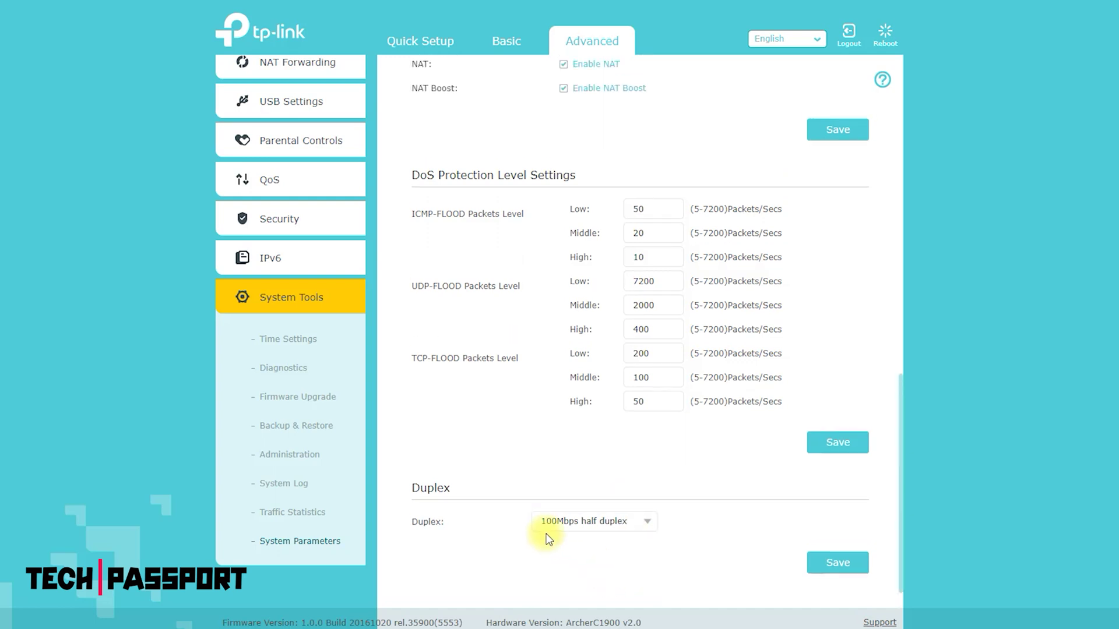
scroll(548, 539, up, 10)
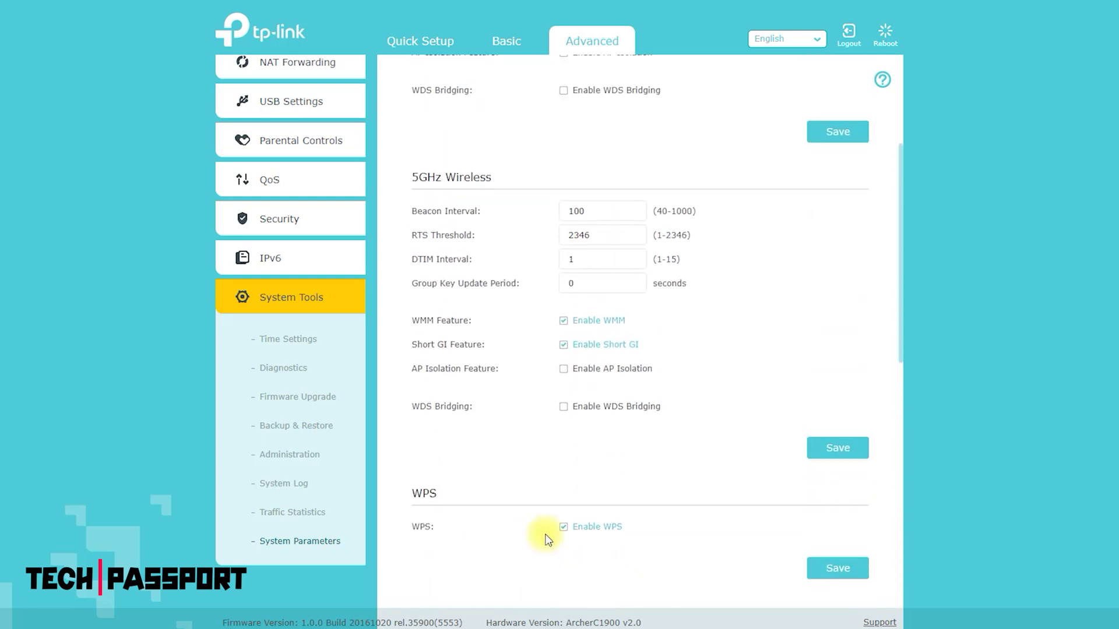
scroll(548, 539, up, 4)
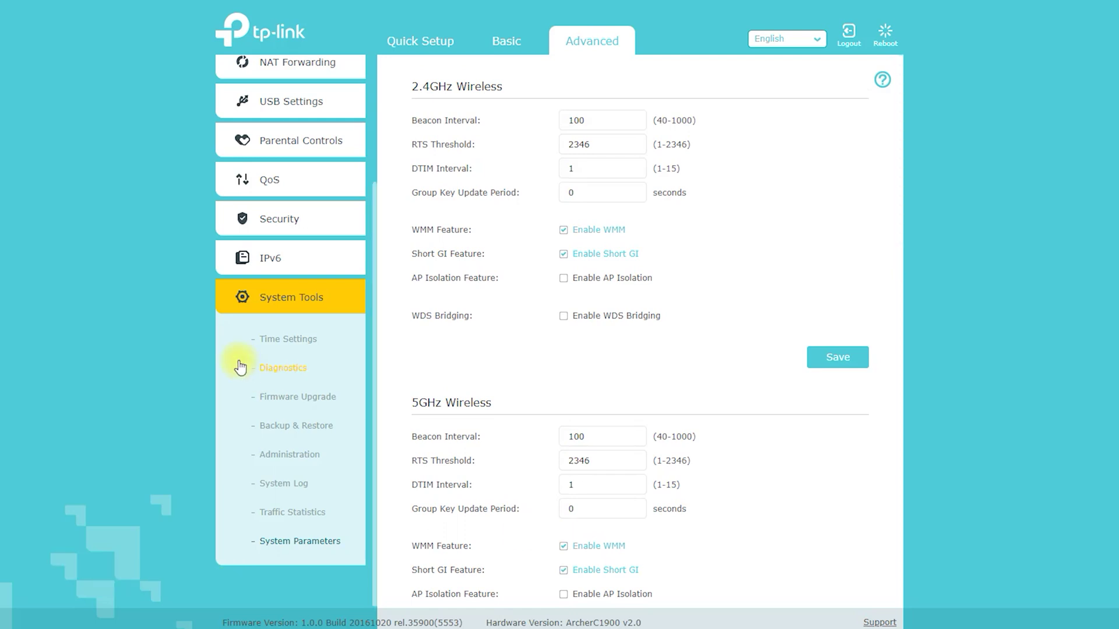
scroll(284, 430, up, 3)
Go to the Advanced Status overview showing Internet, Wireless, LAN and Guest Network summaries
click(268, 77)
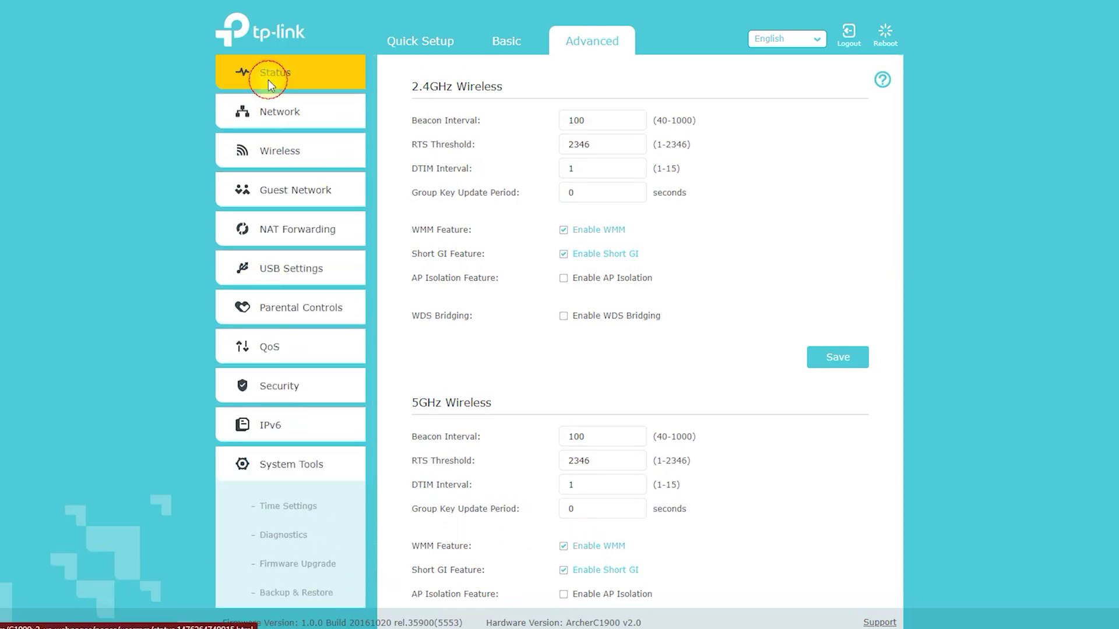